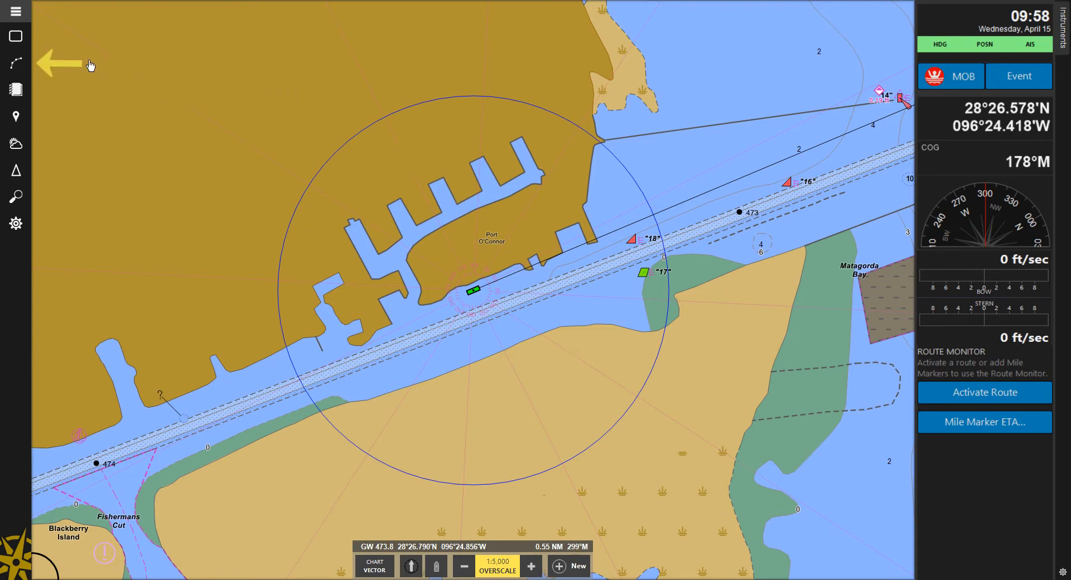
Step: Search voyage destinations for "Louisiana dock", choose LOUISIANA DOCK CO at 29°55.921'N 090°13.063'W and use the automatically created route
left_click(19, 63)
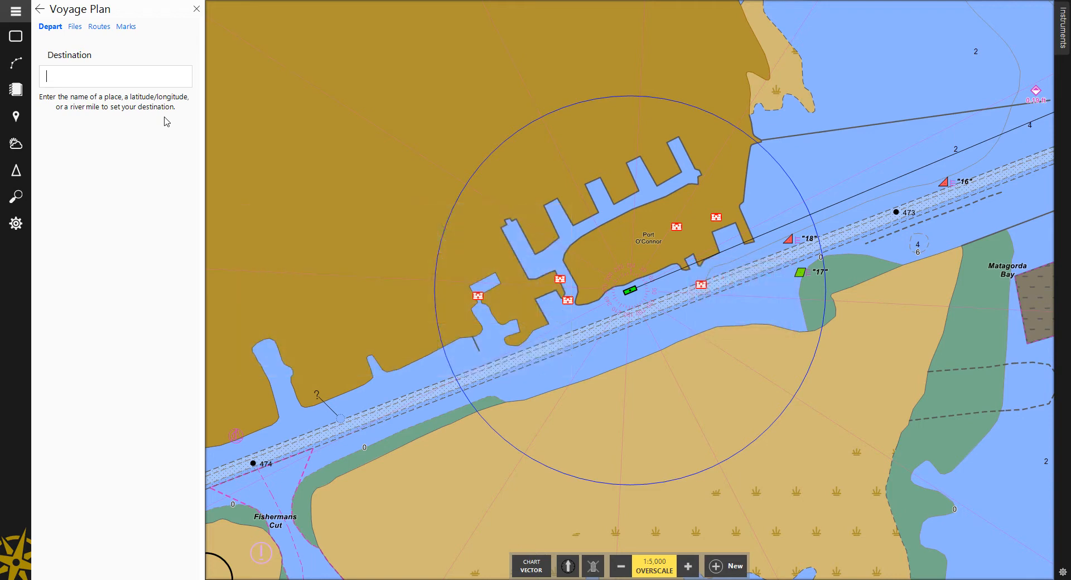
type("Louisiana ")
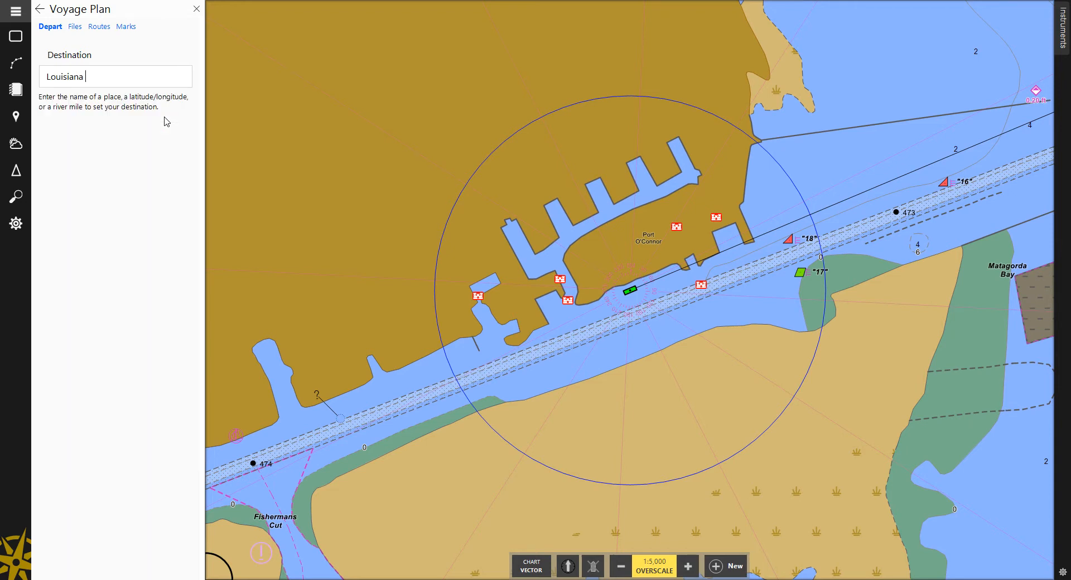
type("dock")
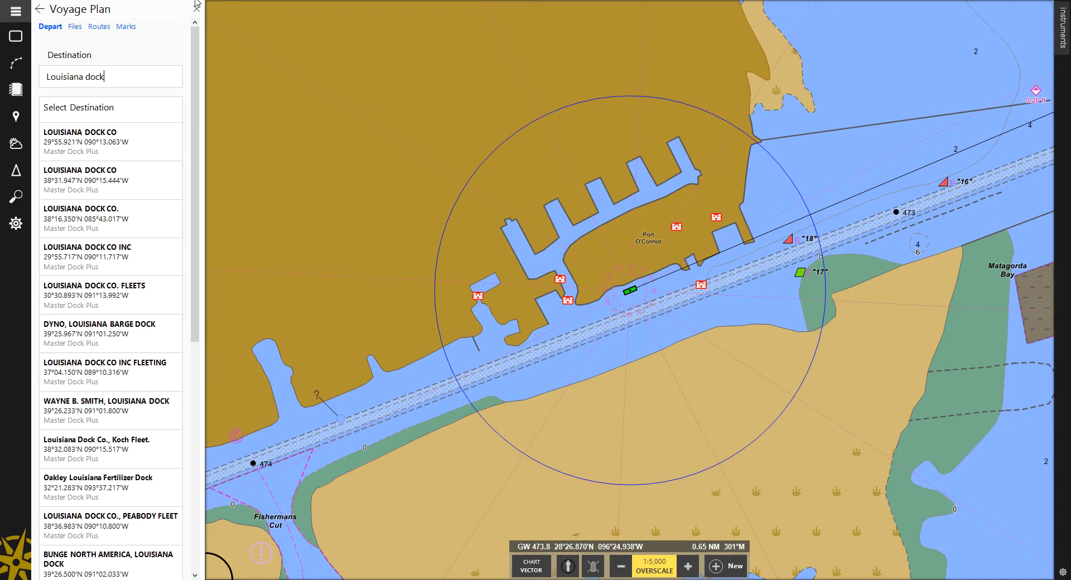
left_click(144, 133)
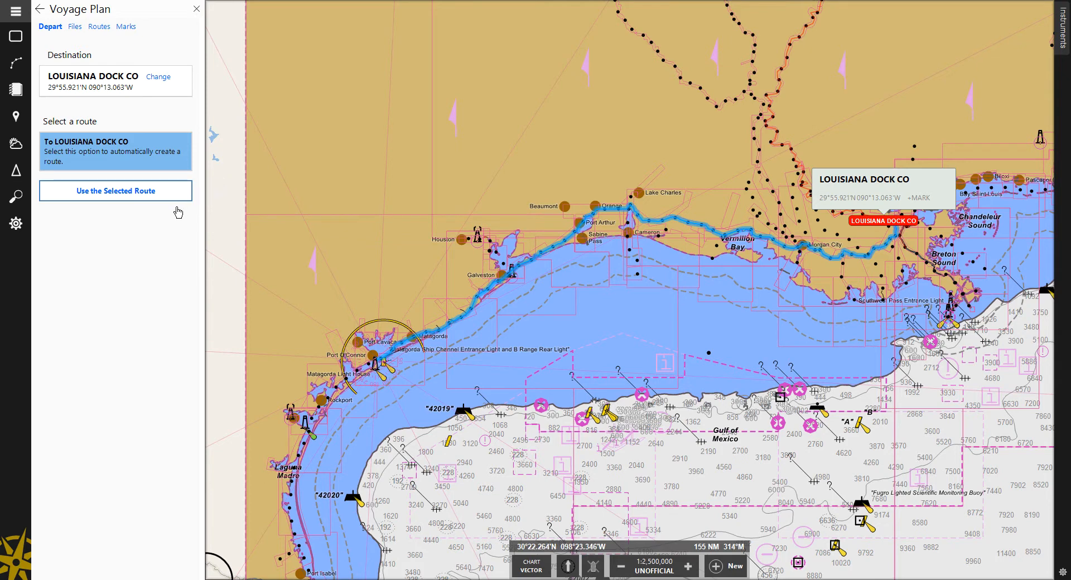
left_click(129, 190)
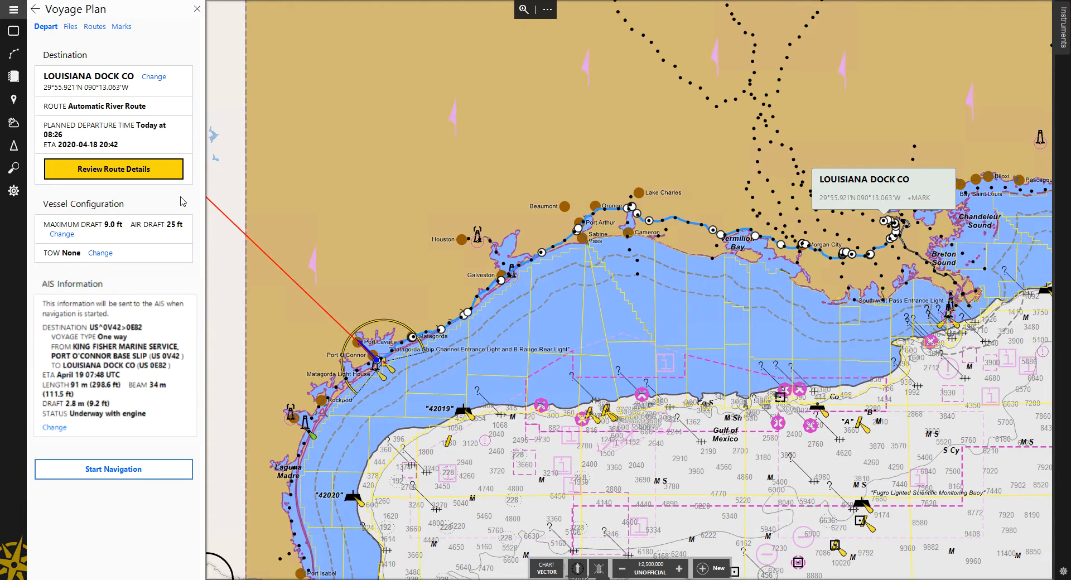
Step: Review the route details to LOUISIANA DOCK CO, checking the ETAs, locks and bridge clearances along the way
left_click(168, 171)
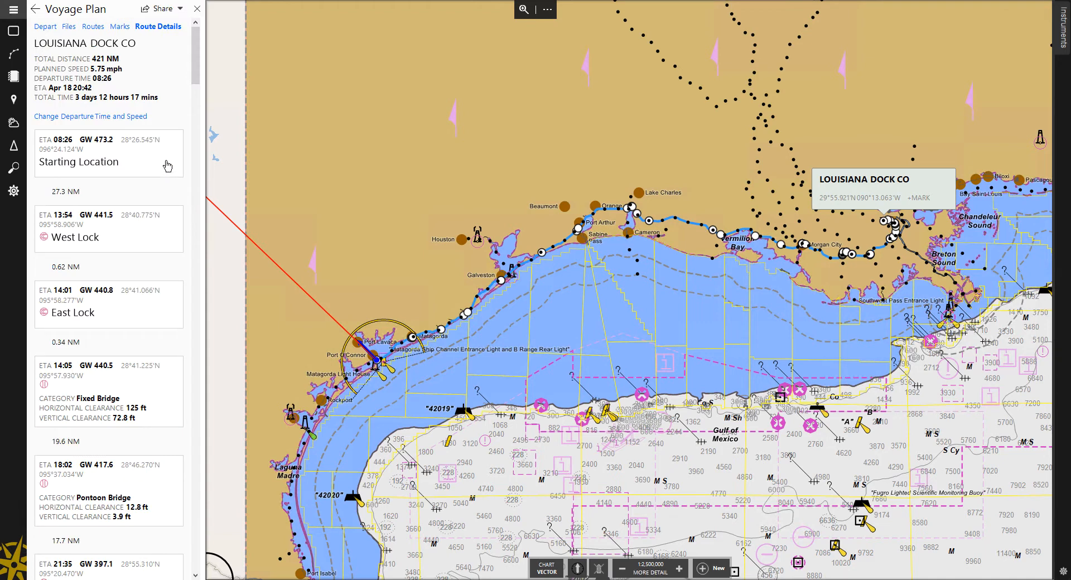
scroll(177, 129, "down", 2)
scroll(166, 240, "down", 2)
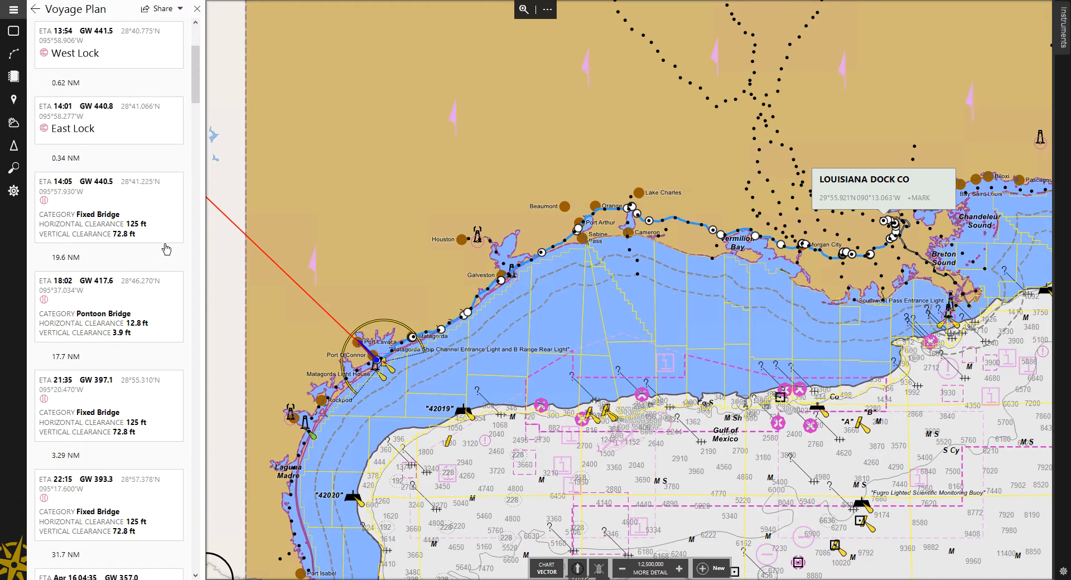
scroll(166, 249, "down", 5)
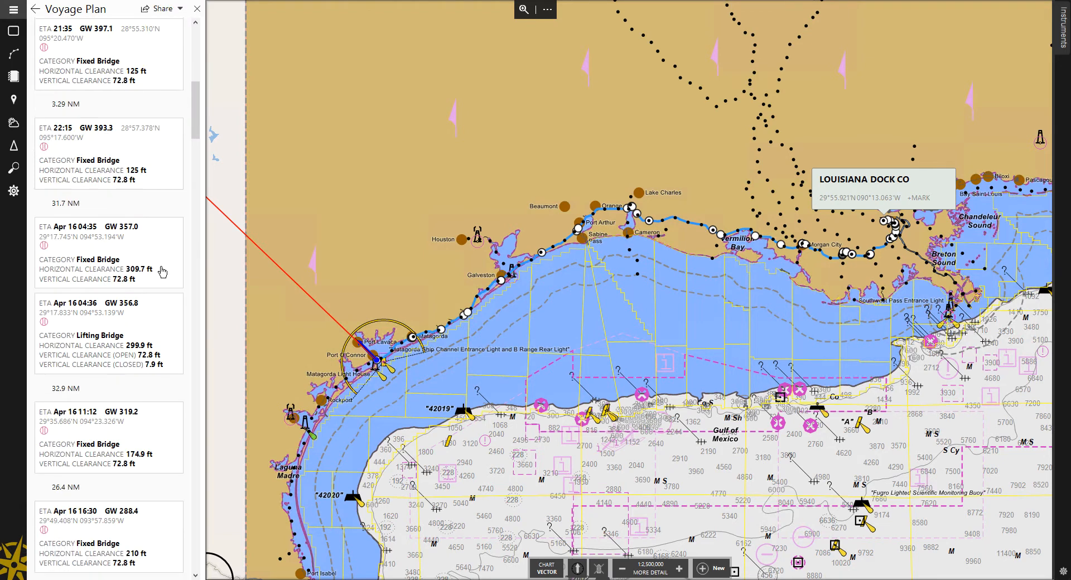
scroll(162, 271, "down", 5)
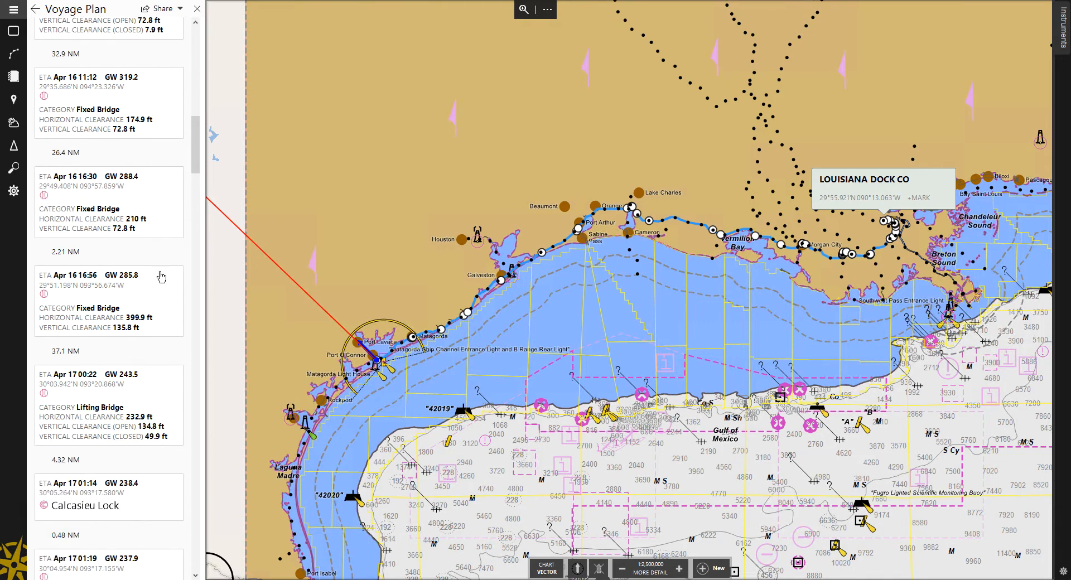
scroll(161, 276, "down", 2)
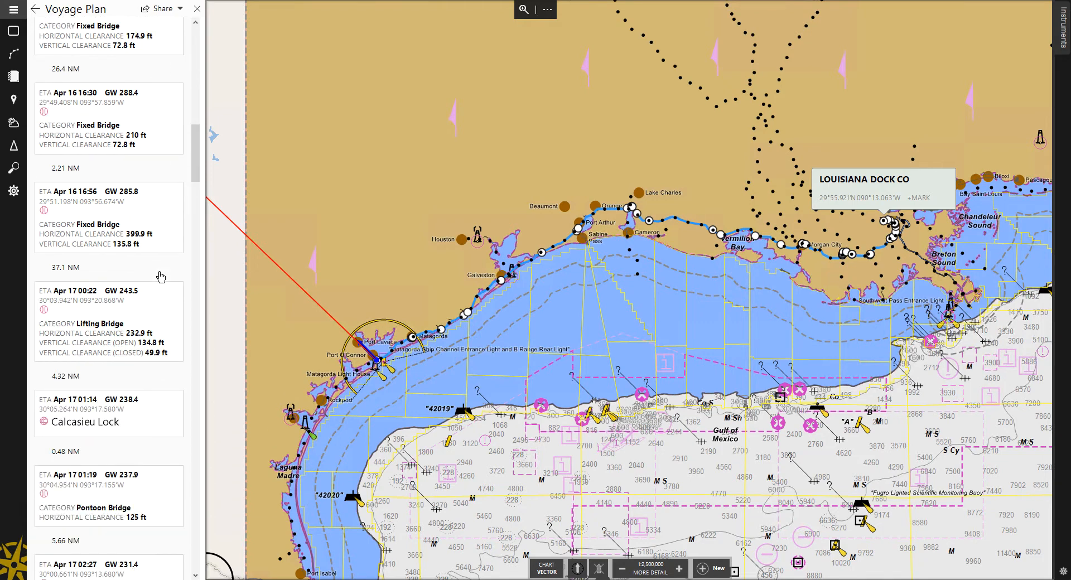
left_click(35, 10)
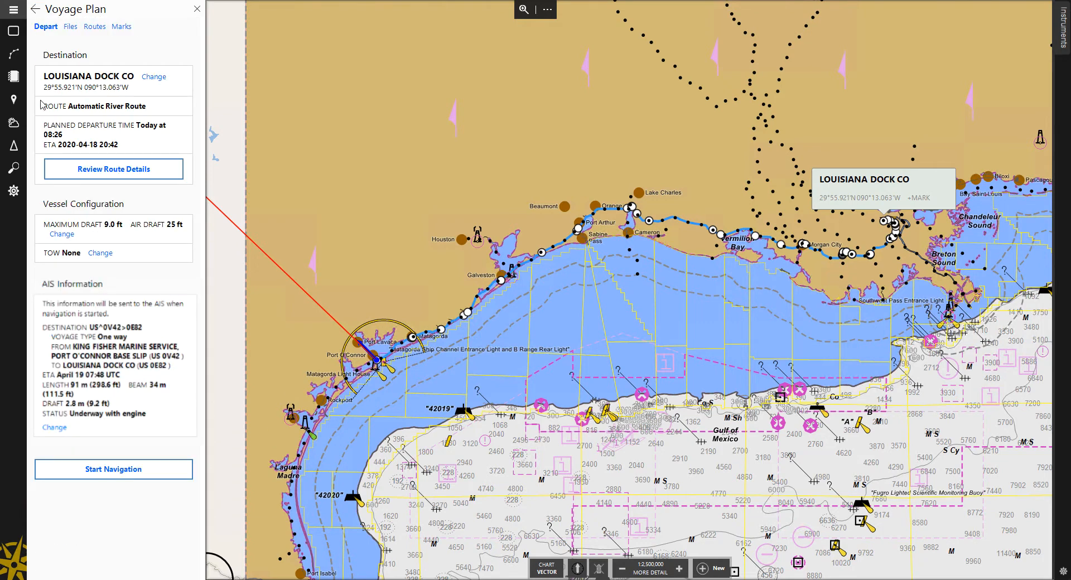
Step: Accept the existing vessel drafts and assign the Triple Config tow to the voyage
left_click(61, 235)
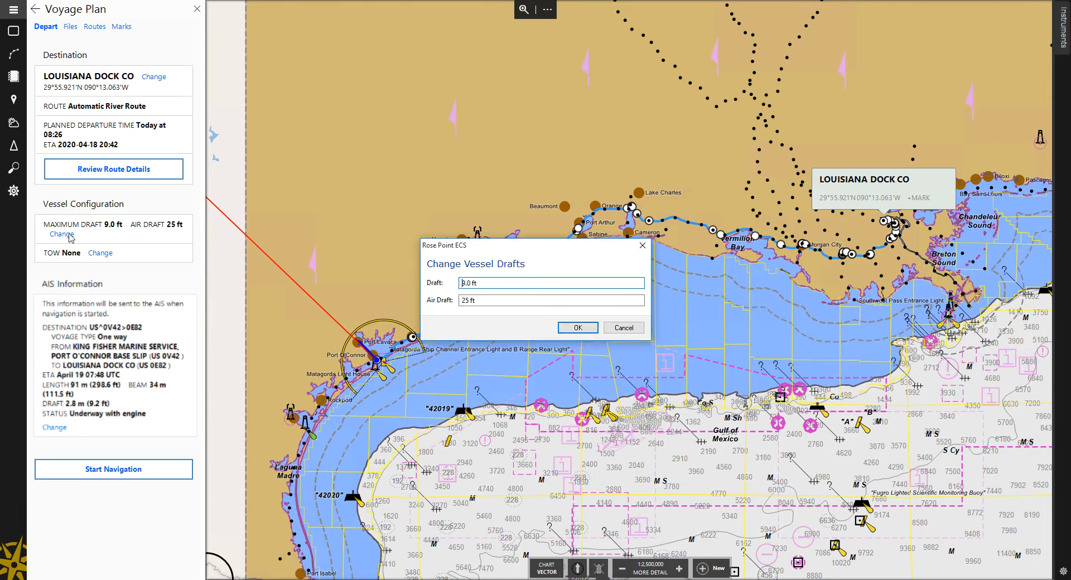
left_click(579, 333)
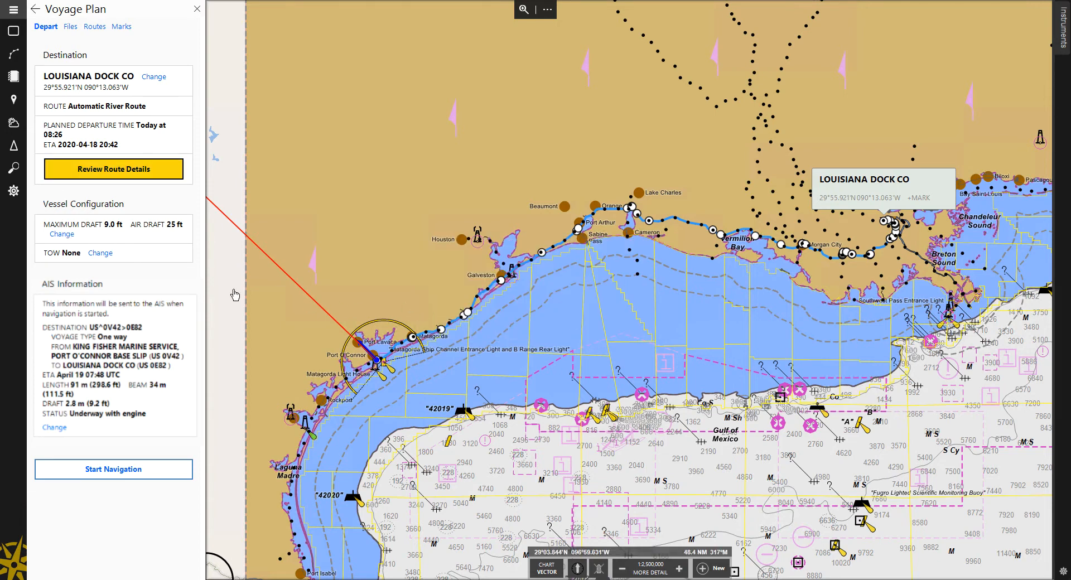
left_click(101, 253)
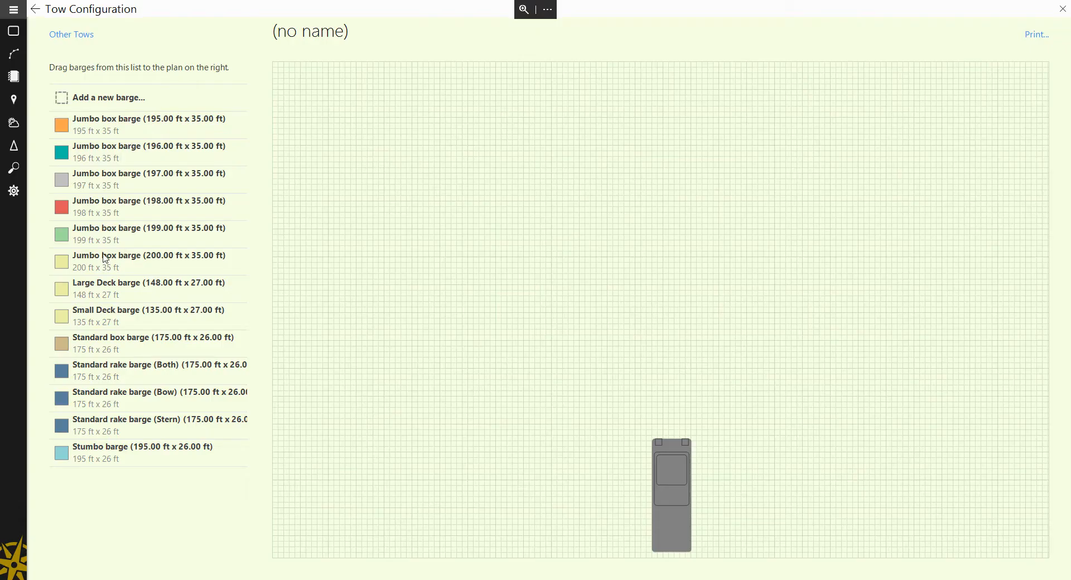
left_click(68, 35)
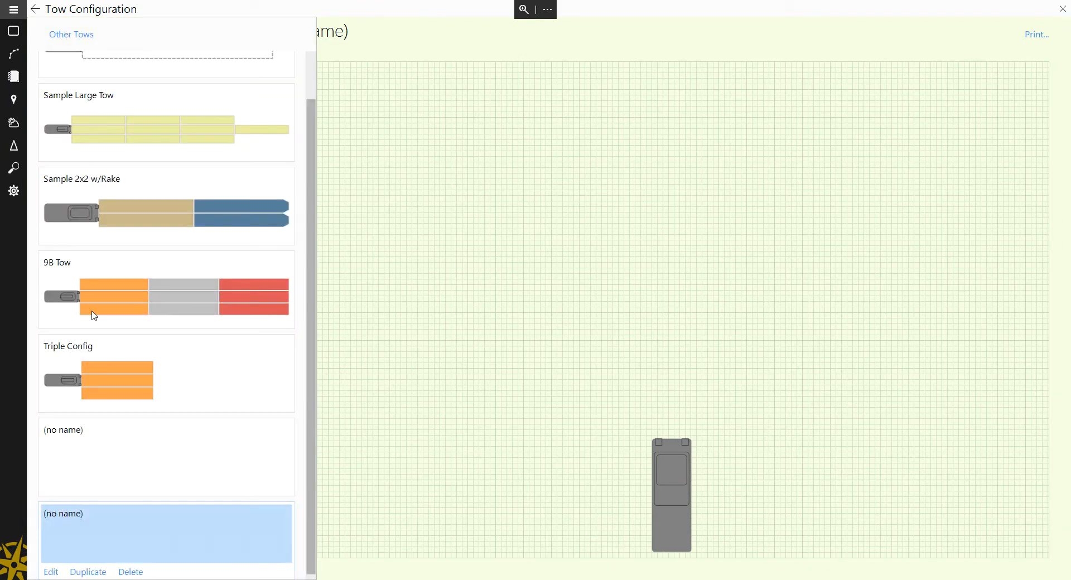
left_click(104, 363)
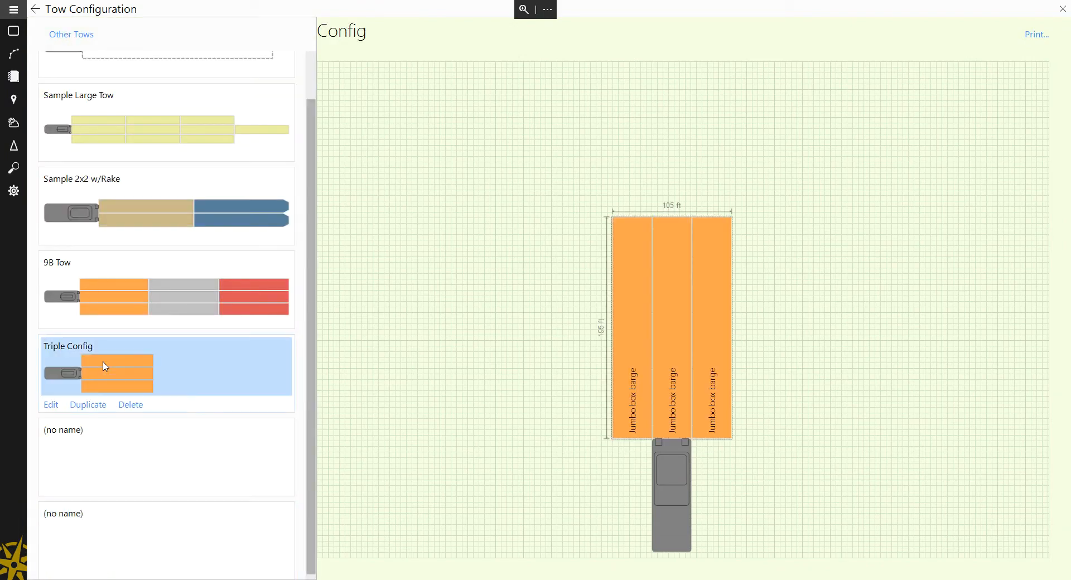
left_click(35, 9)
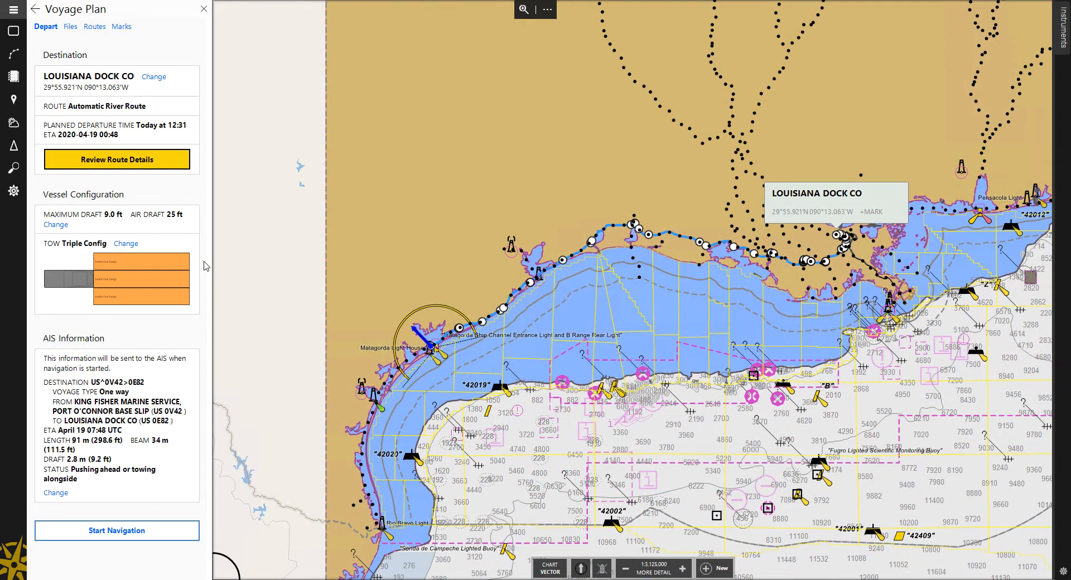
Step: Accept the AIS voyage information and start navigation to LOUISIANA DOCK CO
left_click(56, 493)
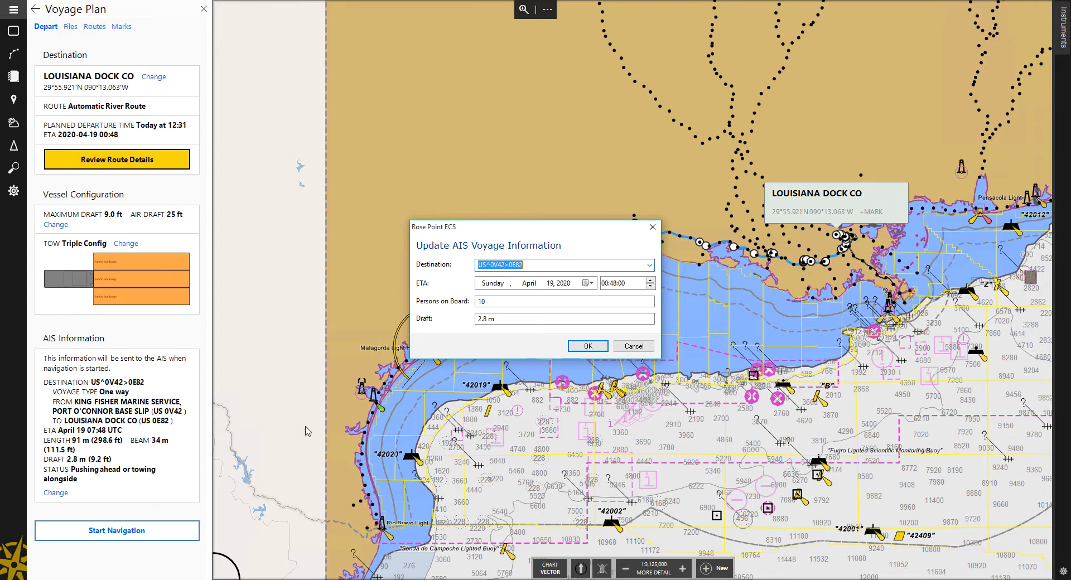
left_click(588, 346)
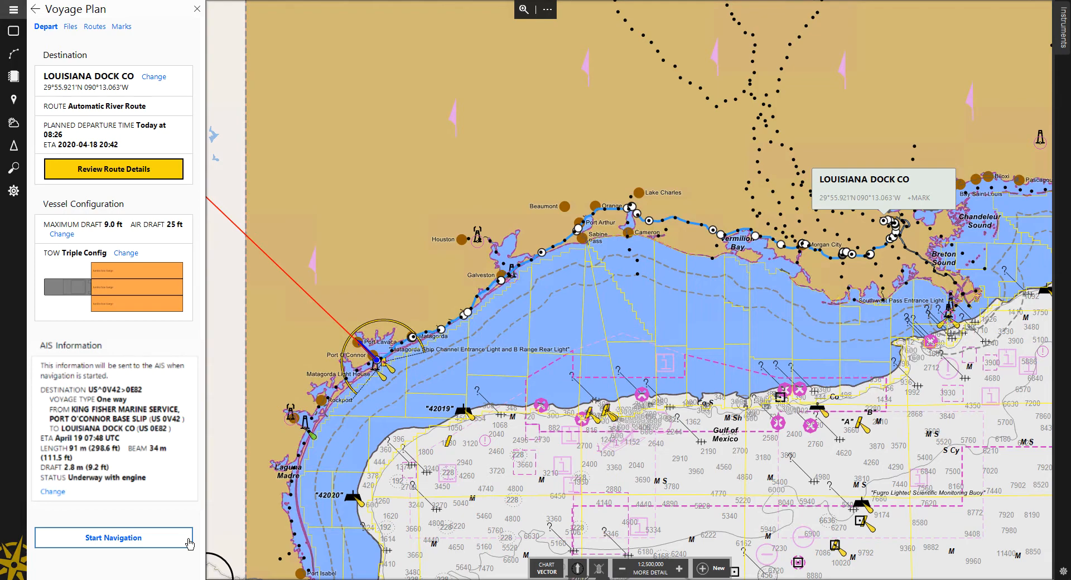
left_click(114, 538)
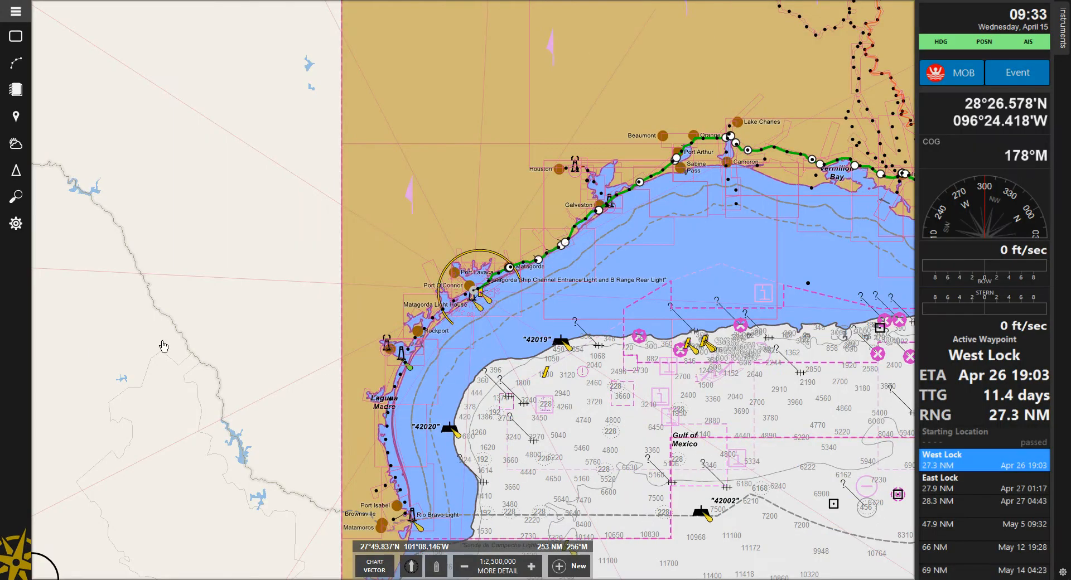
scroll(474, 293, "up", 2)
scroll(474, 293, "up", 4)
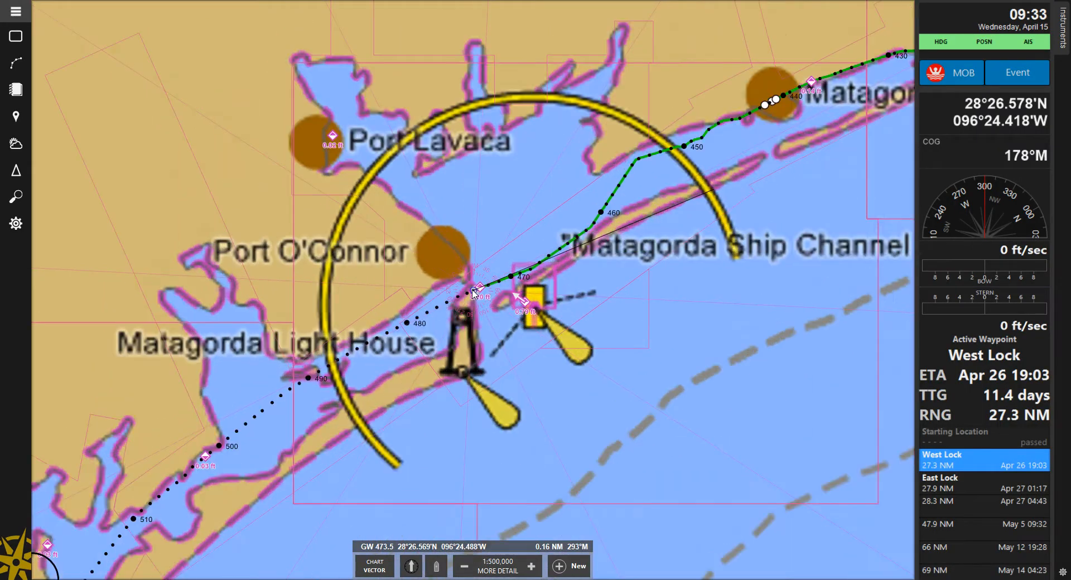
scroll(485, 290, "up", 6)
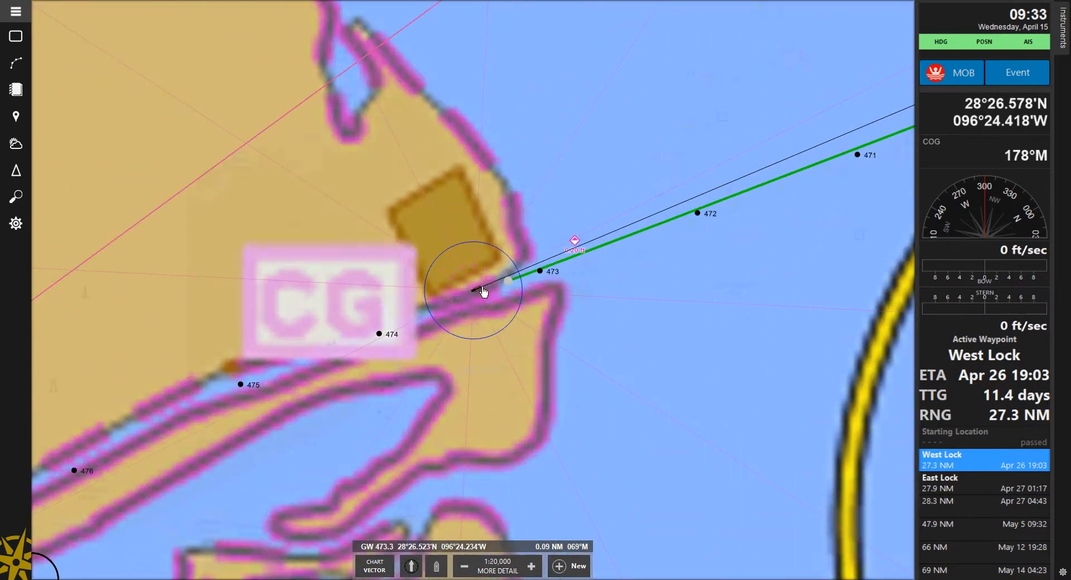
scroll(483, 293, "up", 1)
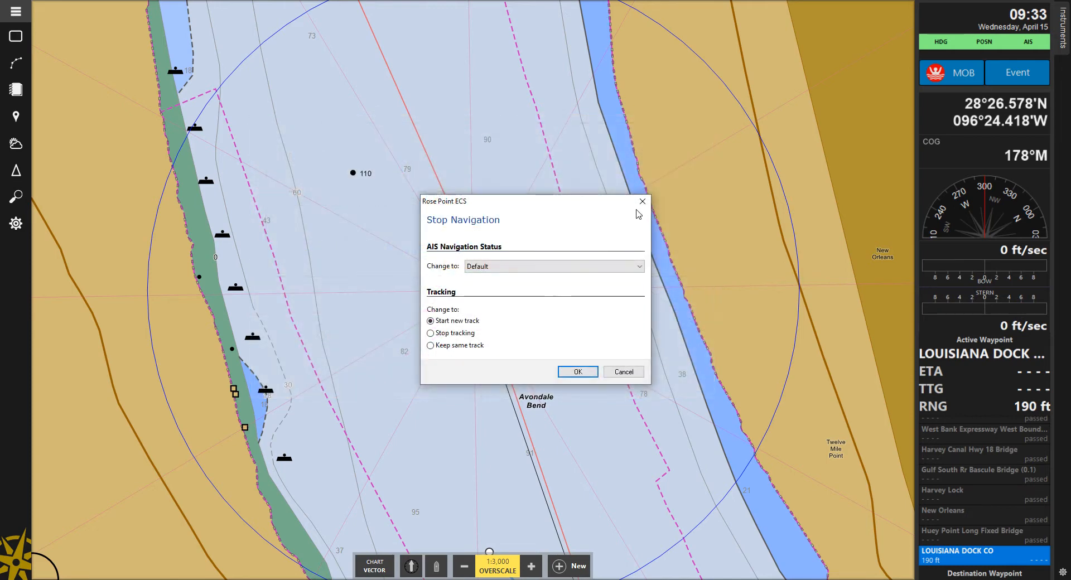
Step: Stop navigation with the AIS navigation status set to Default and a new track started
left_click(641, 268)
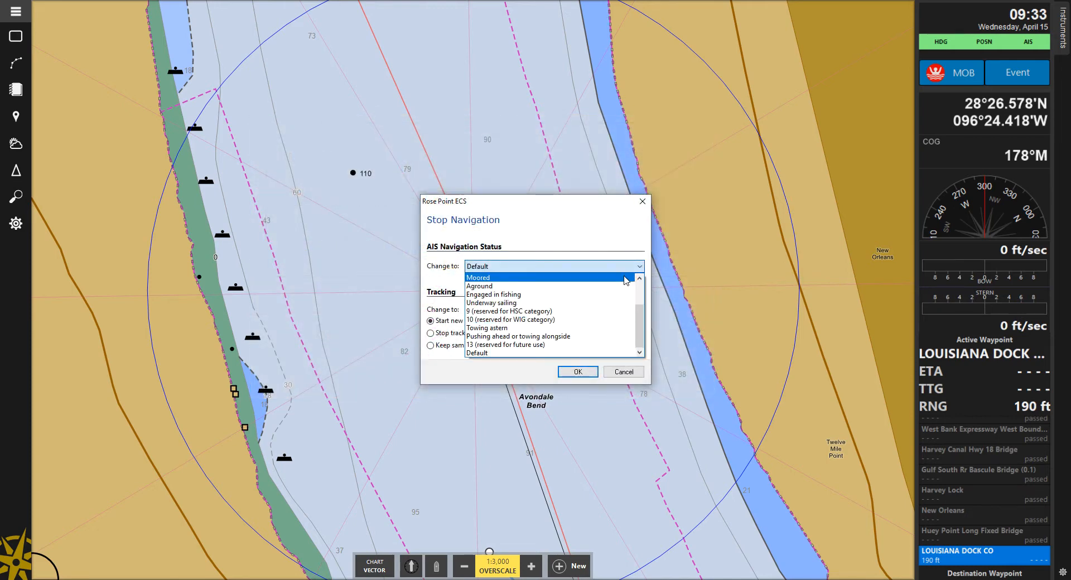
left_click(609, 353)
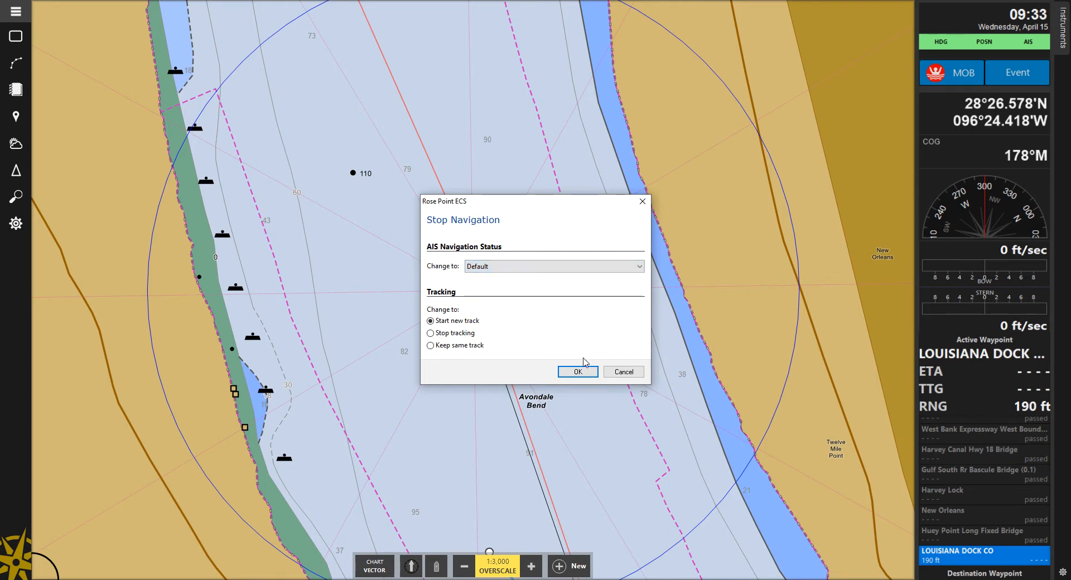
left_click(567, 372)
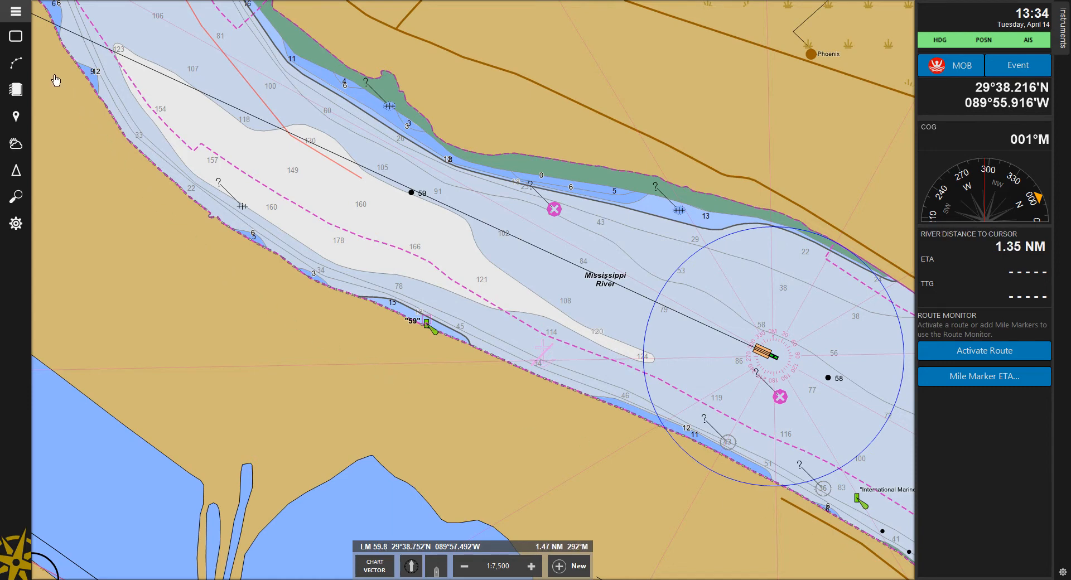
left_click(16, 63)
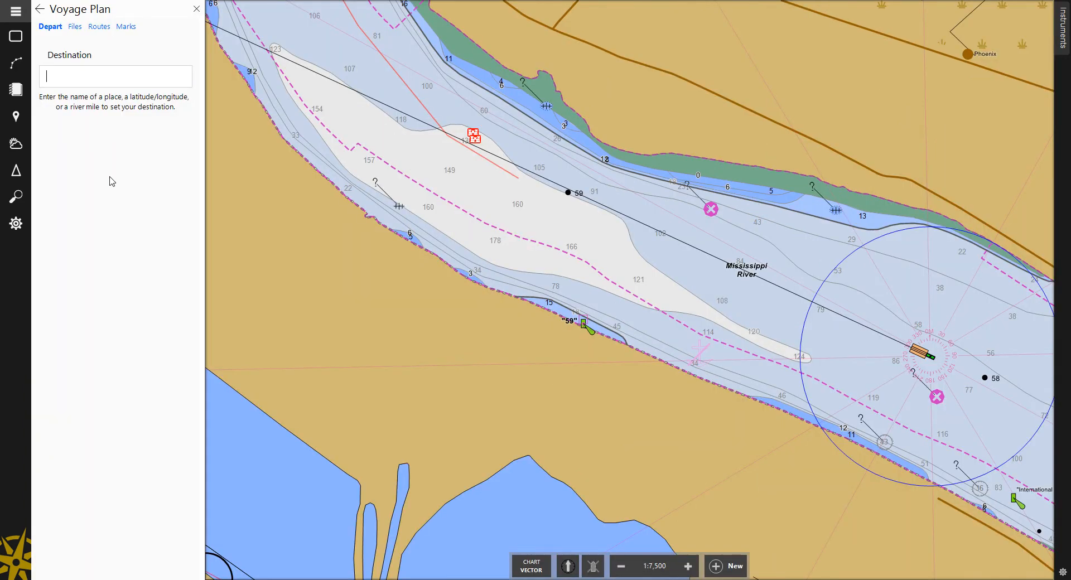
type("Tri")
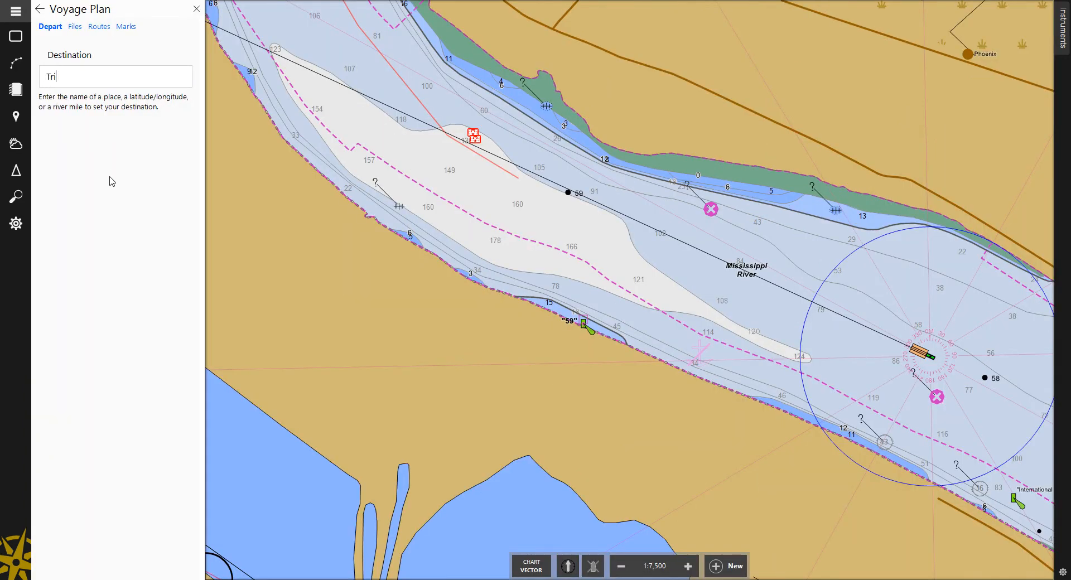
type("-River")
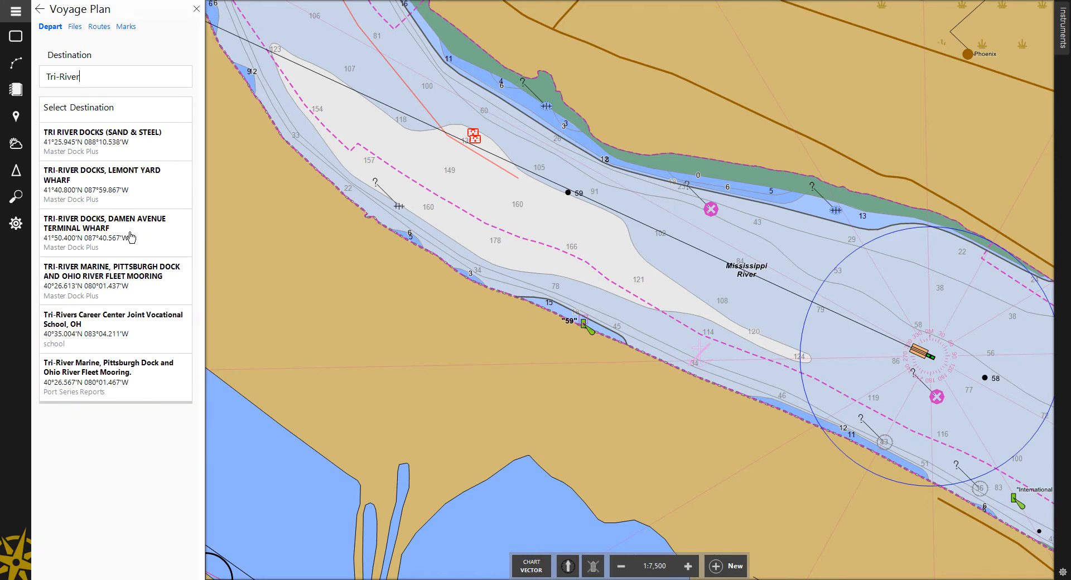
left_click(130, 277)
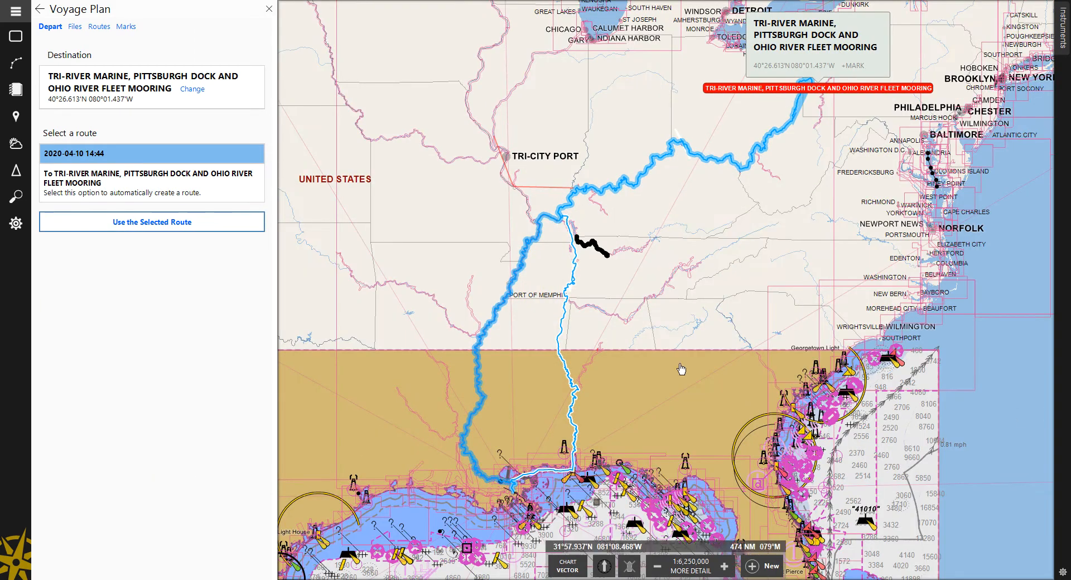
left_click(250, 160)
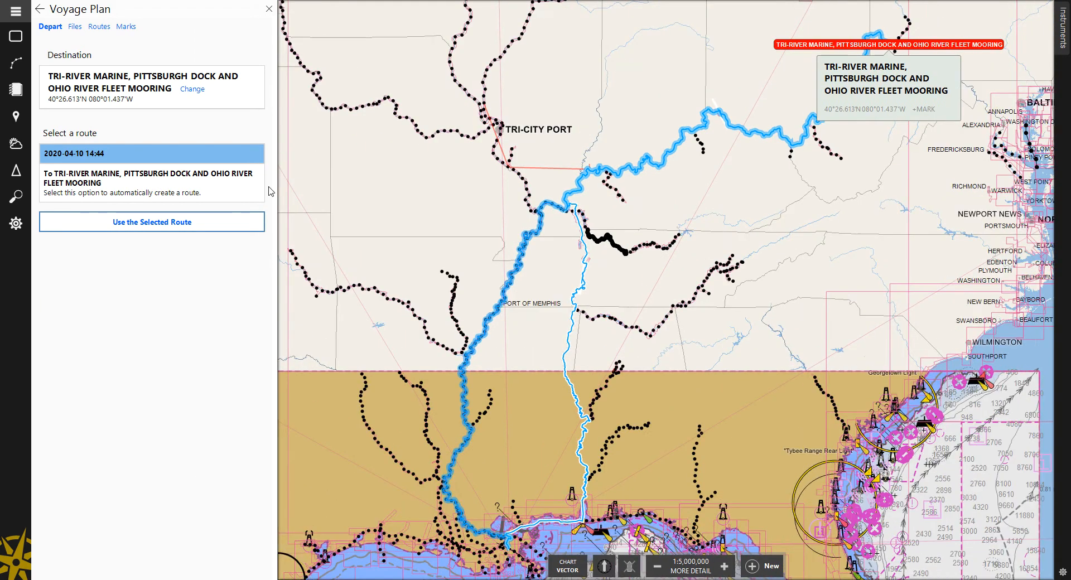
left_click(208, 229)
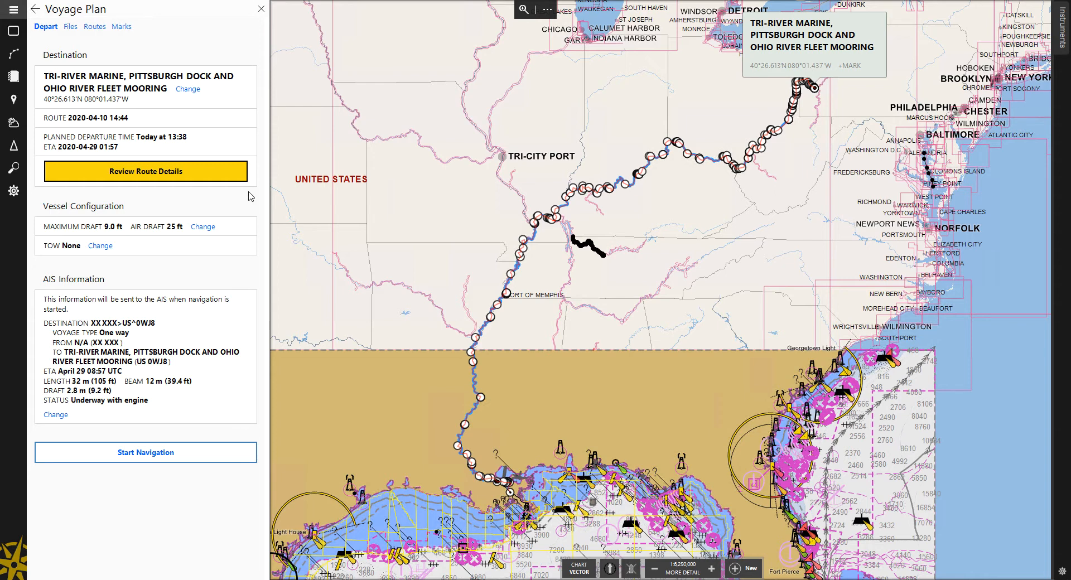
Step: Review the Tri-River Marine route details and accept the existing vessel drafts
left_click(223, 171)
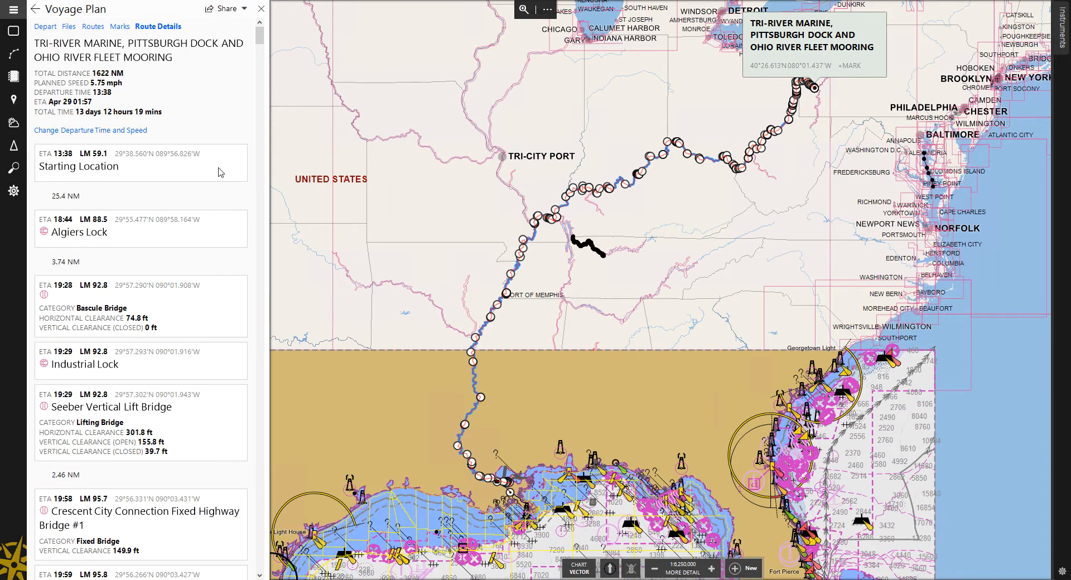
left_click(41, 13)
left_click(194, 227)
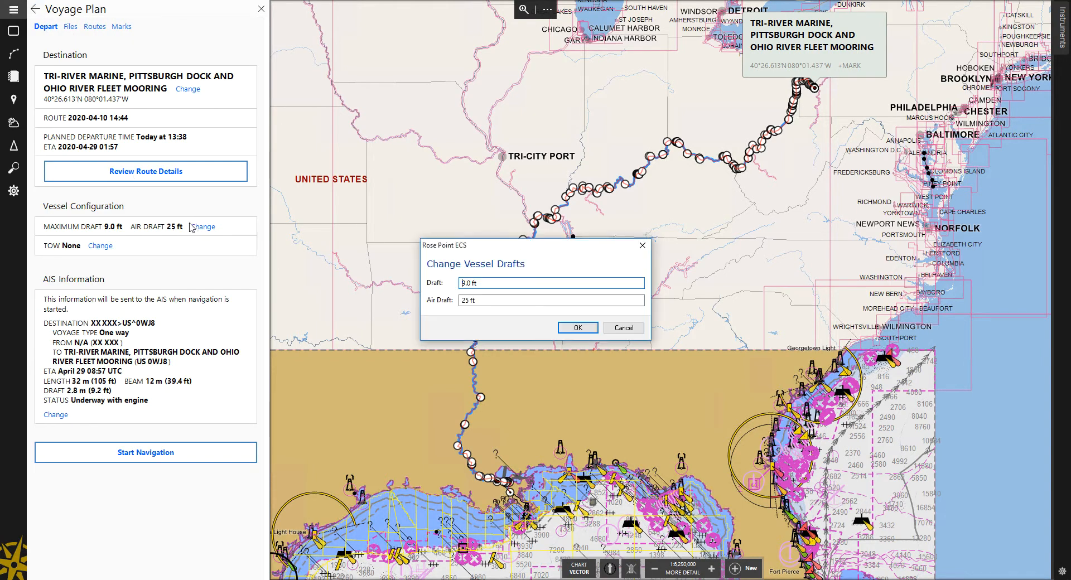
left_click(578, 328)
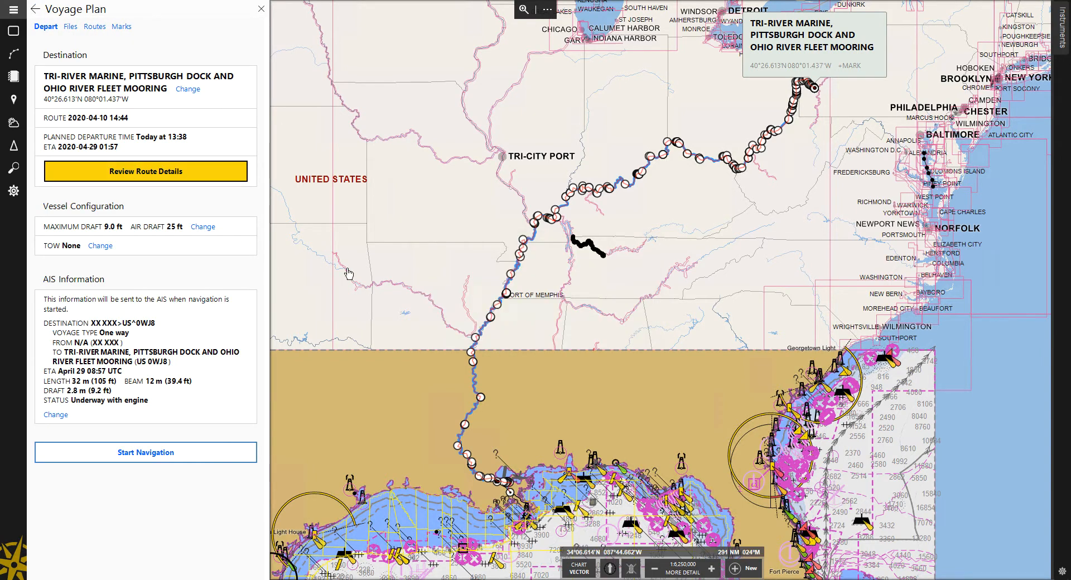
Step: Add a 195 ft x 35 ft jumbo box barge ahead of the vessel in the voyage's tow configuration
left_click(106, 247)
left_click_drag(84, 130, 672, 335)
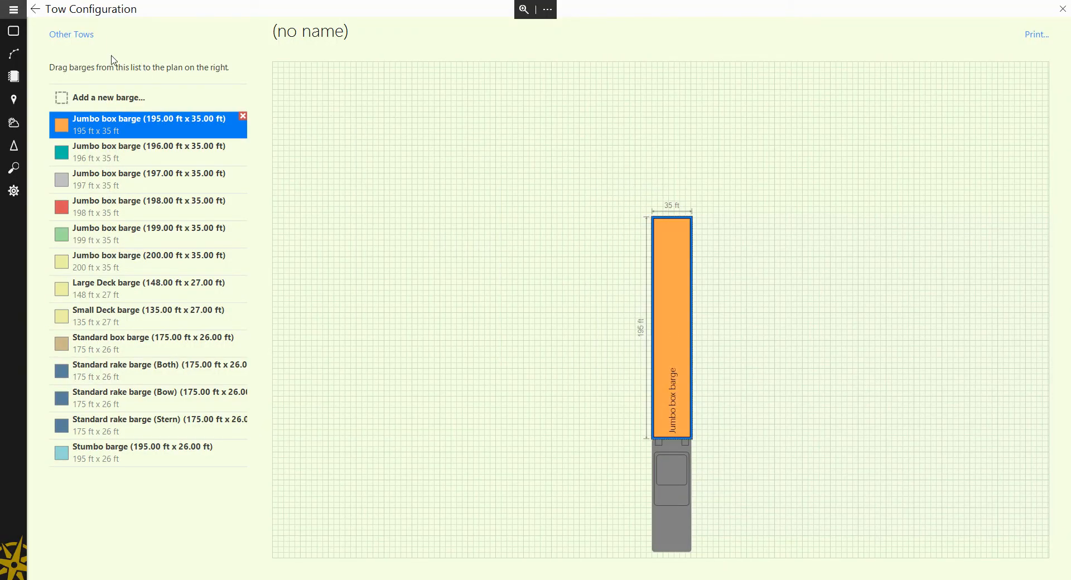
left_click(32, 10)
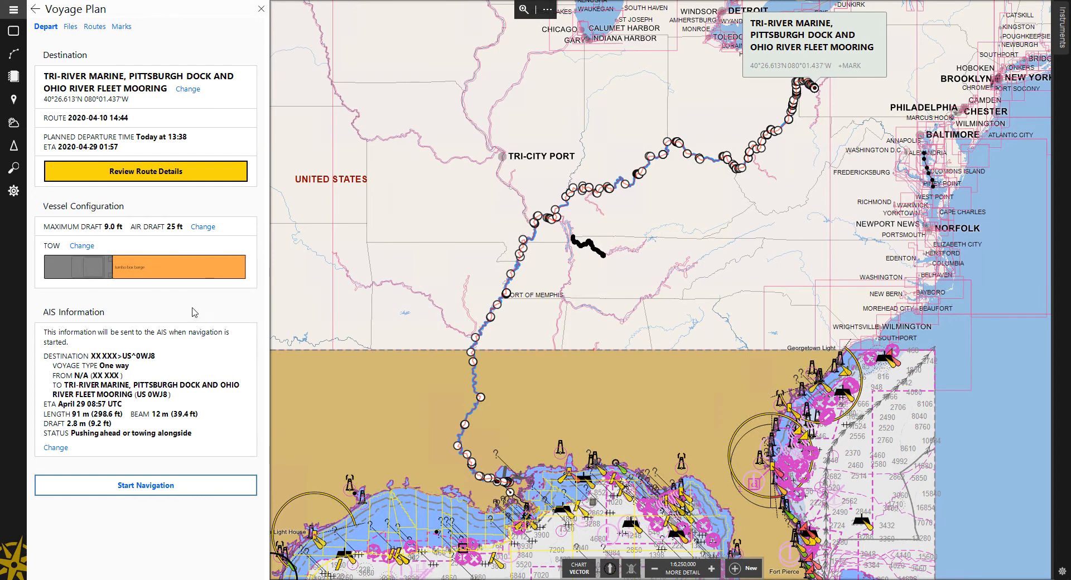
Step: Accept the AIS voyage information and start navigation to TRI-RIVER MARINE, PITTSBURGH DOCK AND OHIO RIVER FLEET MOORING
left_click(54, 449)
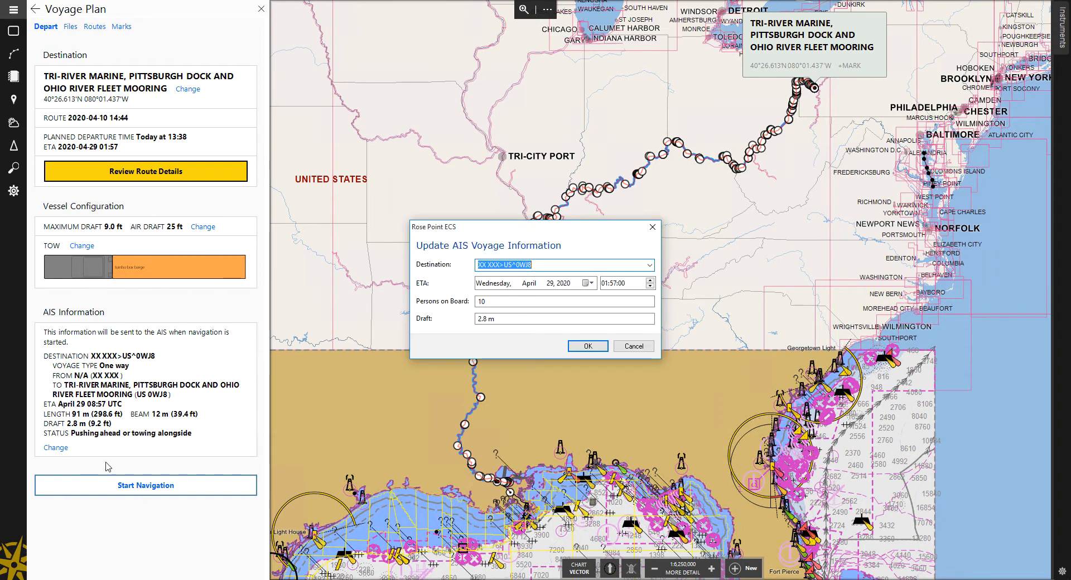
left_click(586, 347)
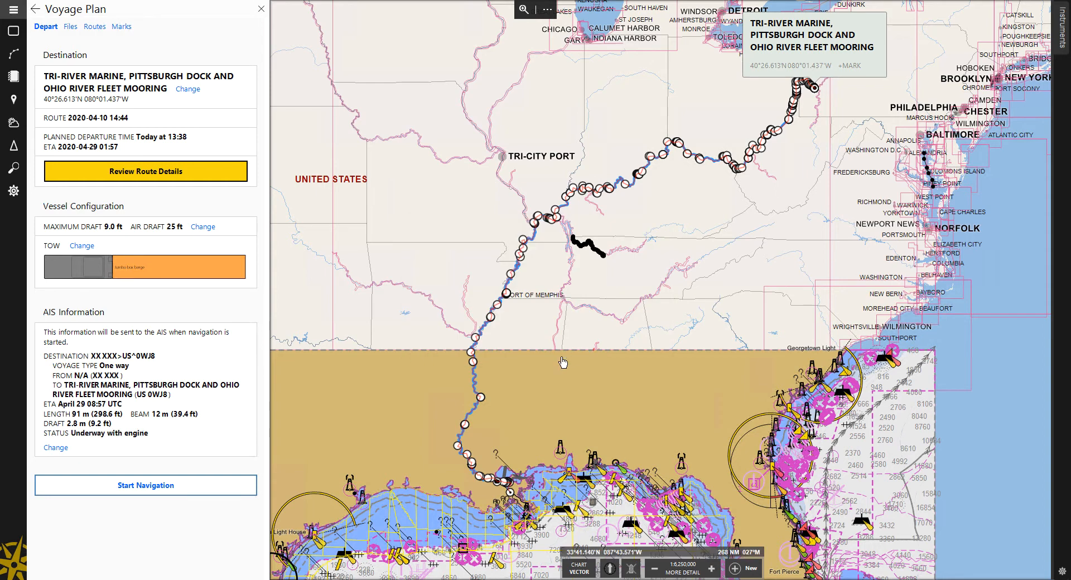
left_click(238, 491)
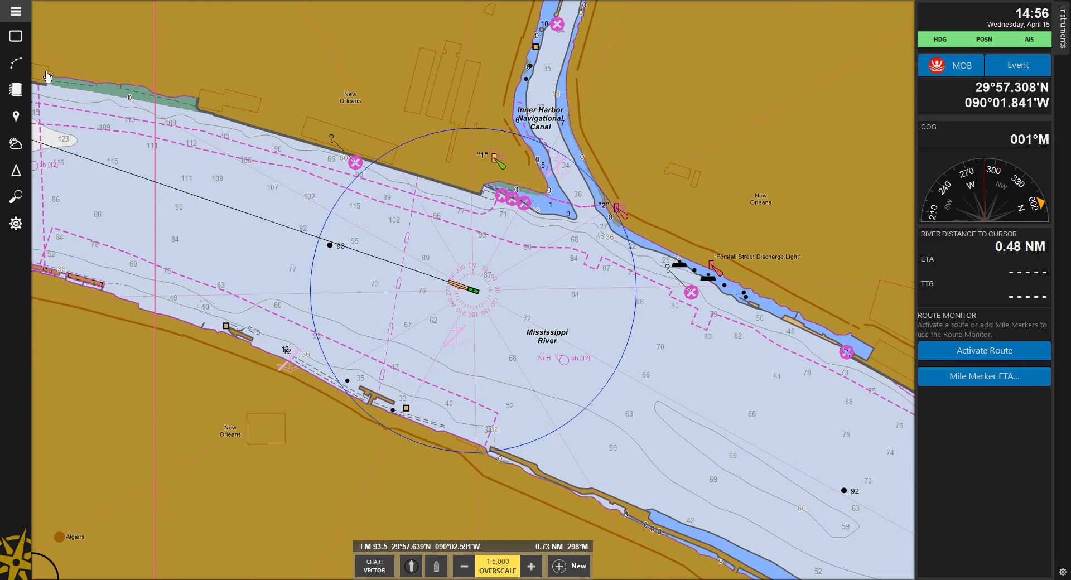
Step: Search voyage destinations for "LBC Petro", choose LBC PetroUnited, Bayport Terminal Barge-Dock Slip. and use the straight-line route for manual editing
left_click(17, 63)
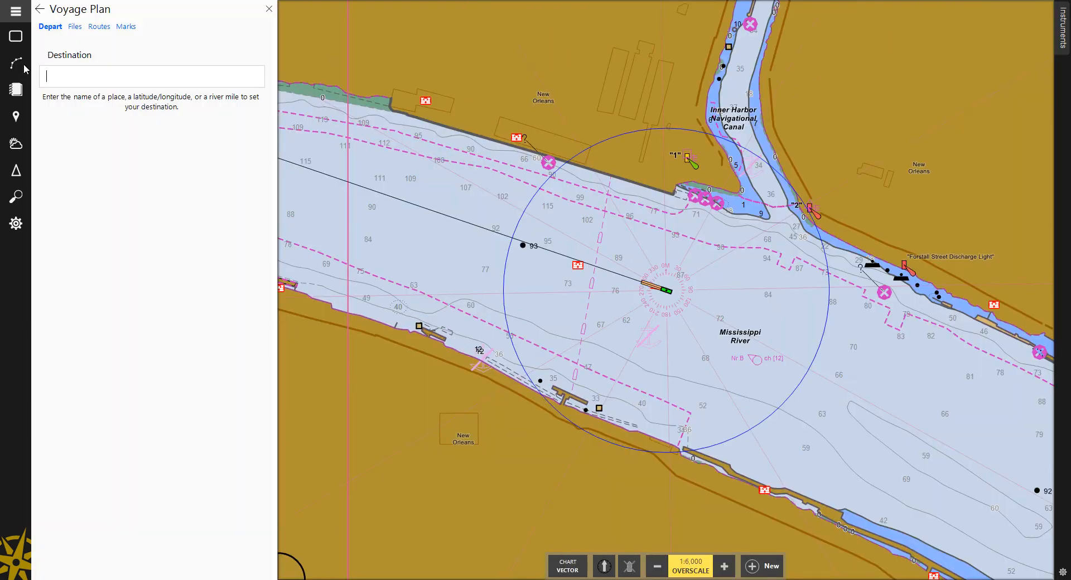
type("LBC P")
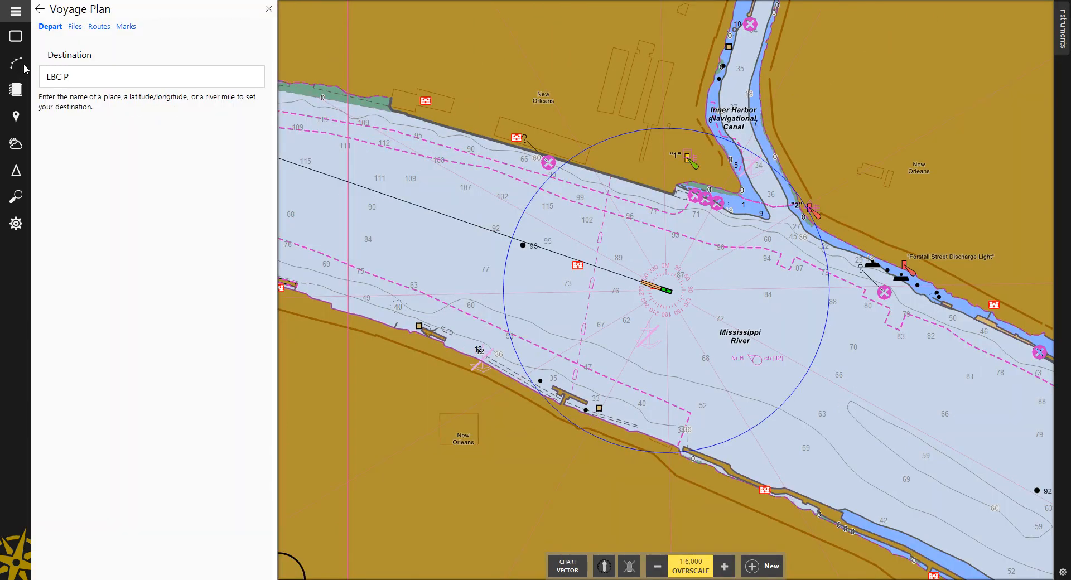
type("etro")
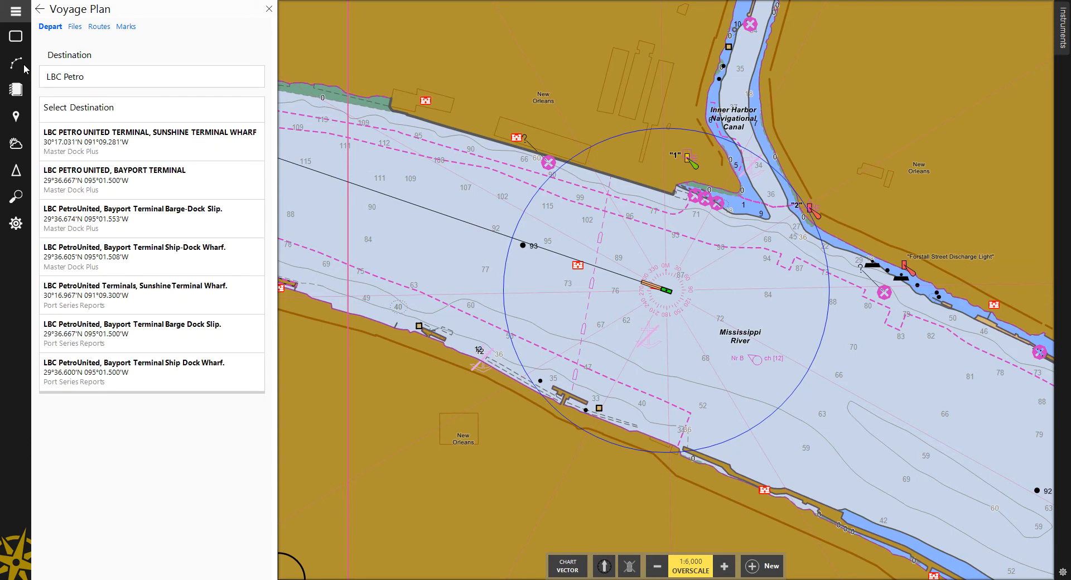
left_click(137, 217)
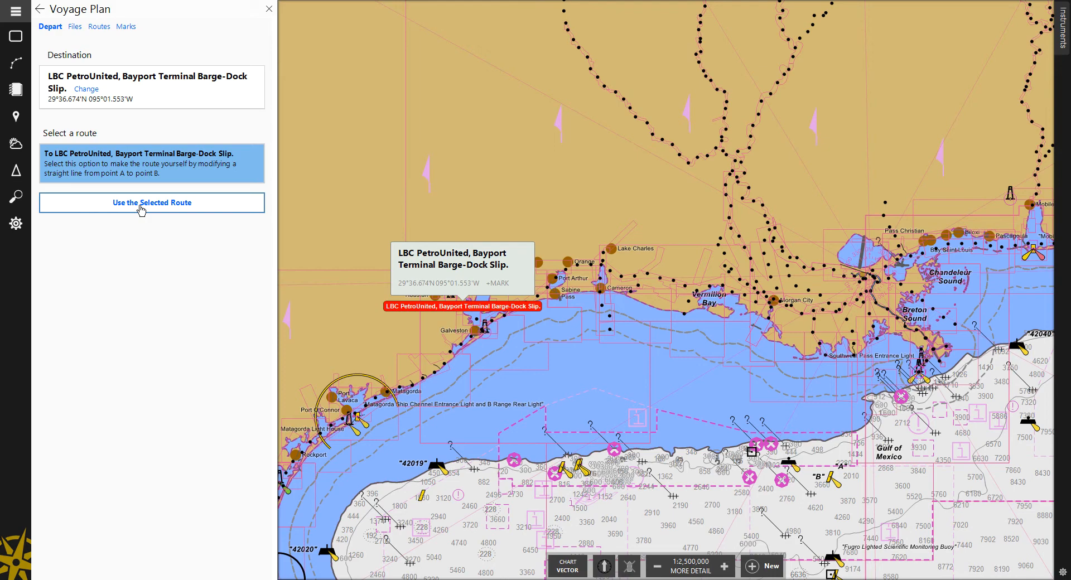
left_click(142, 210)
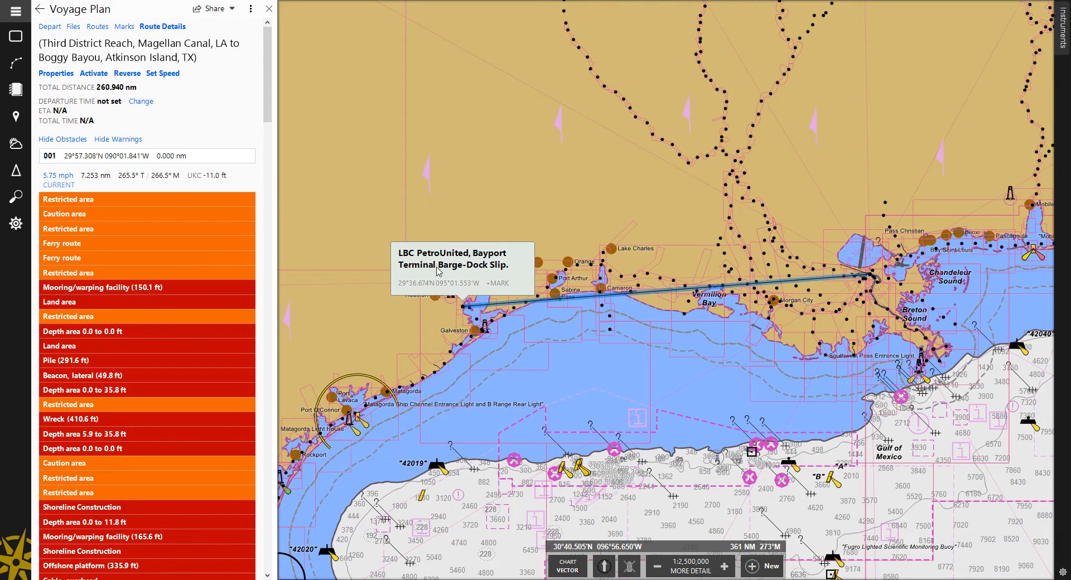
Step: Insert a waypoint just before the barge-dock slip and move it into the Bayport Ship Channel at about 29°36.776'N 095°01.320'W
scroll(466, 311, "up", 2)
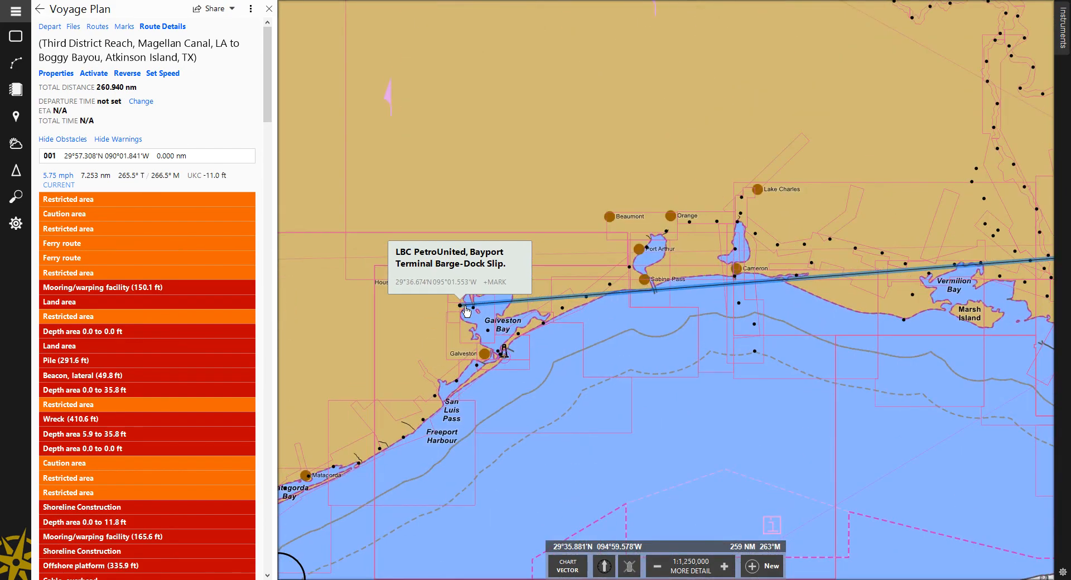
scroll(466, 311, "up", 4)
scroll(449, 306, "up", 4)
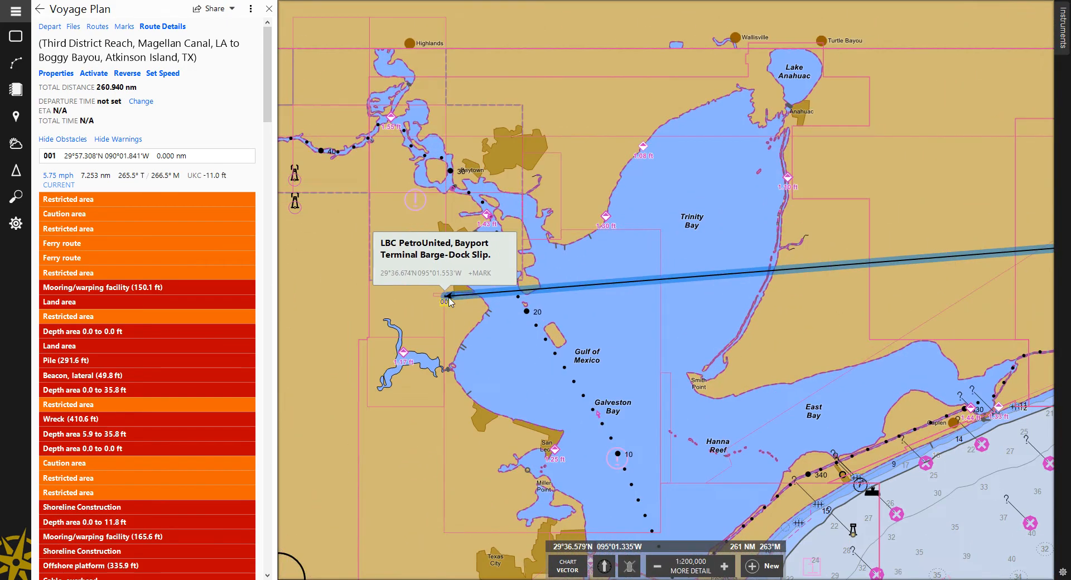
scroll(451, 302, "up", 4)
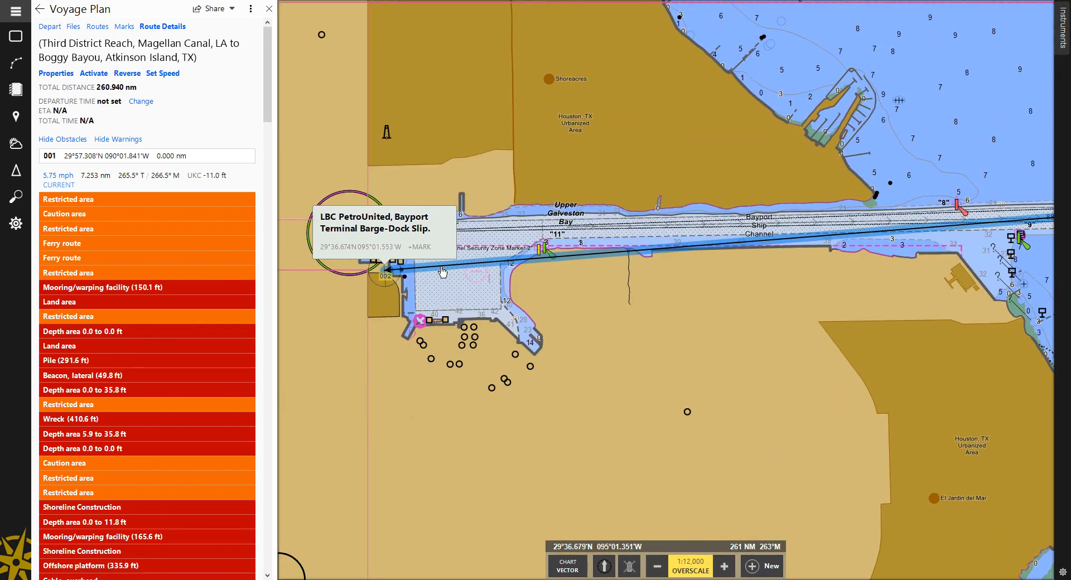
left_click(439, 271)
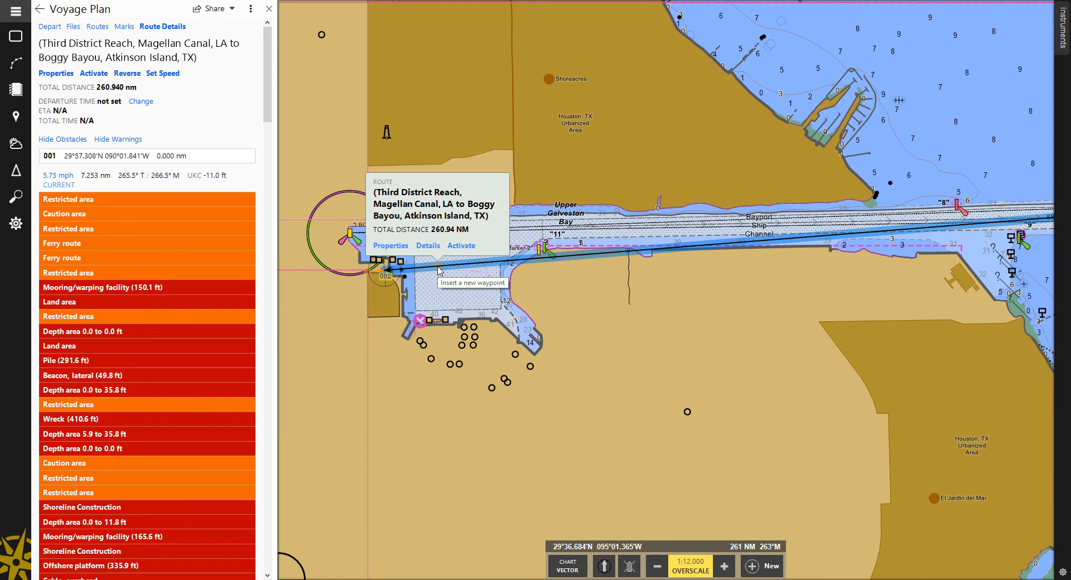
left_click(439, 270)
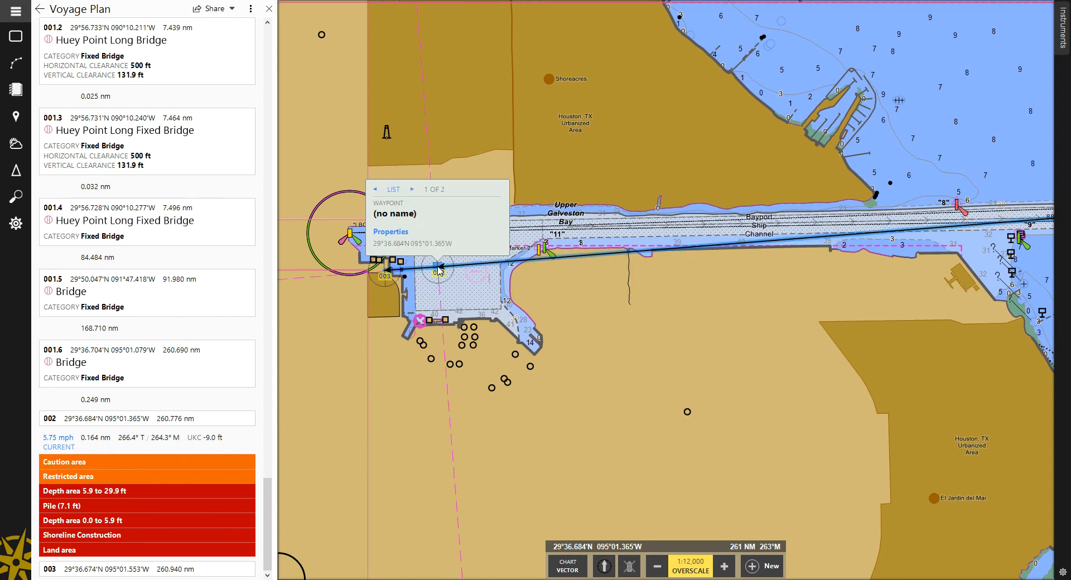
left_click_drag(439, 270, 452, 239)
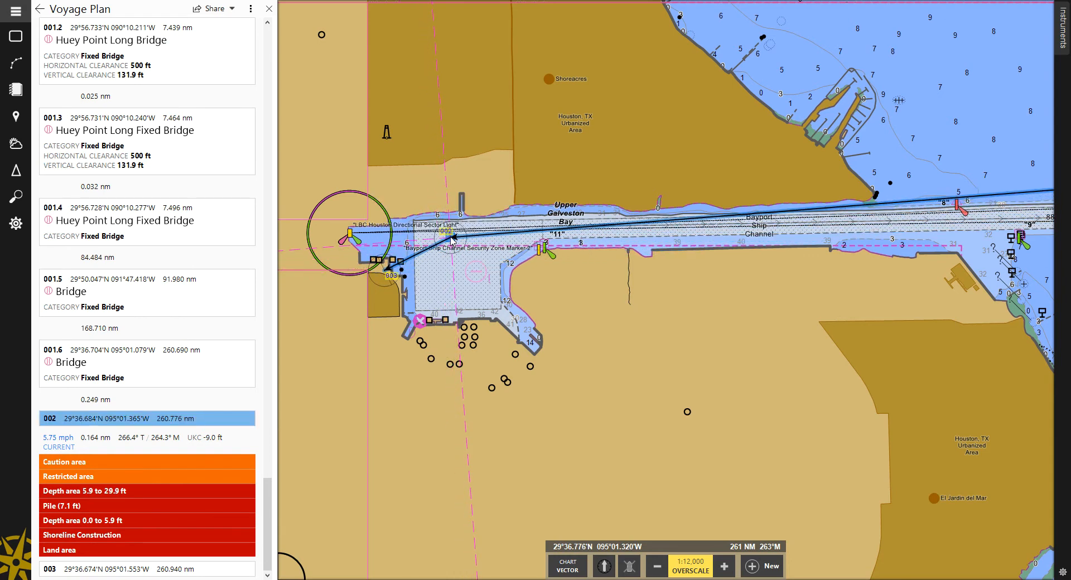
Step: Insert three more route waypoints eastward along the Bayport Ship Channel, moving each one into the channel
left_click(625, 226)
left_click_drag(624, 223, 626, 233)
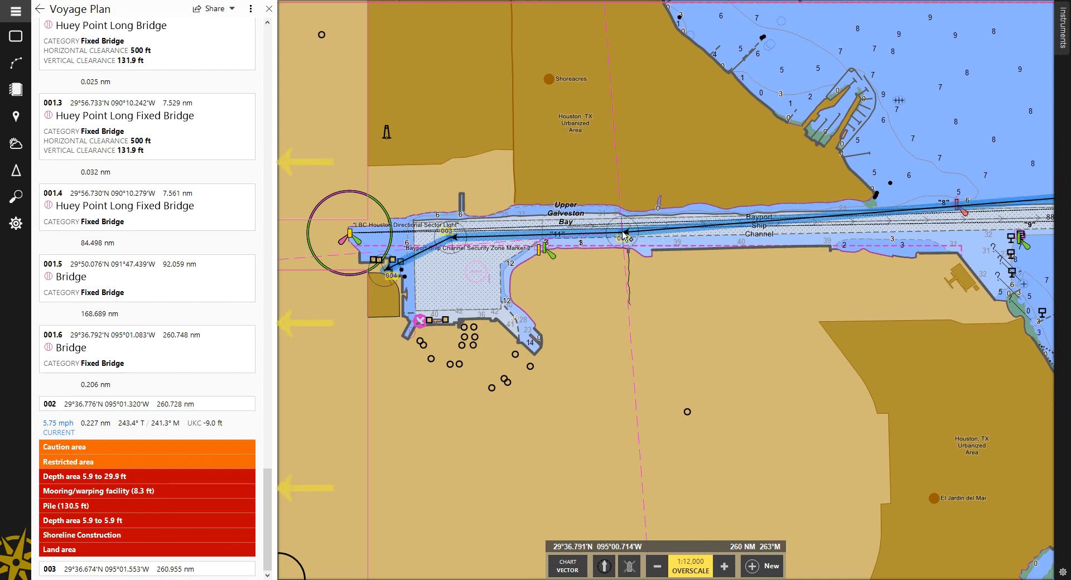
left_click(806, 223)
left_click_drag(807, 224, 809, 229)
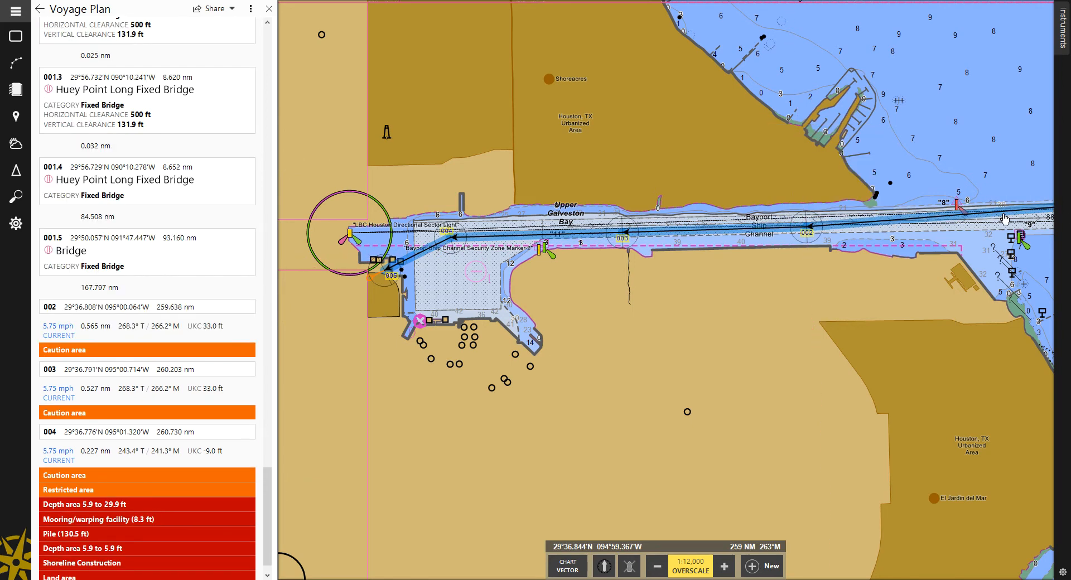
left_click(1001, 214)
left_click_drag(1003, 216, 1002, 220)
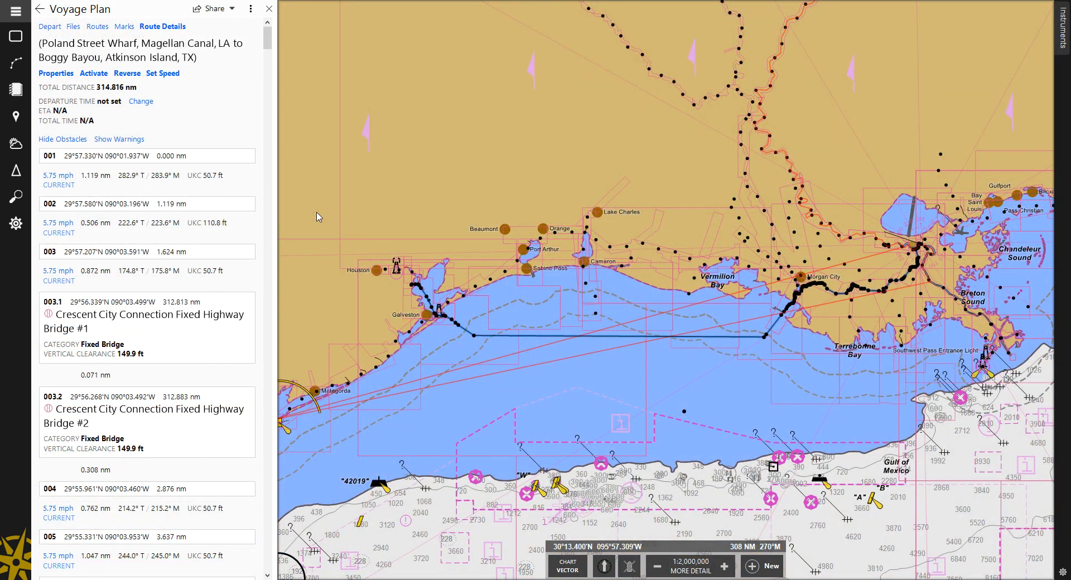
Step: Activate the edited route to Boggy Bayou and accept the existing vessel drafts of 9.0 ft and 25 ft air draft
left_click(94, 74)
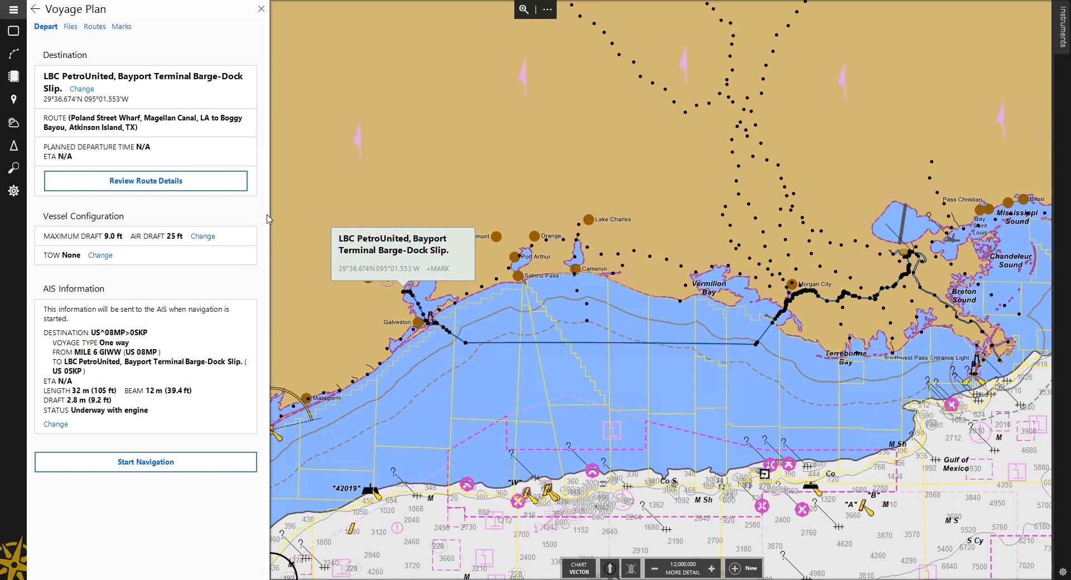
left_click(204, 238)
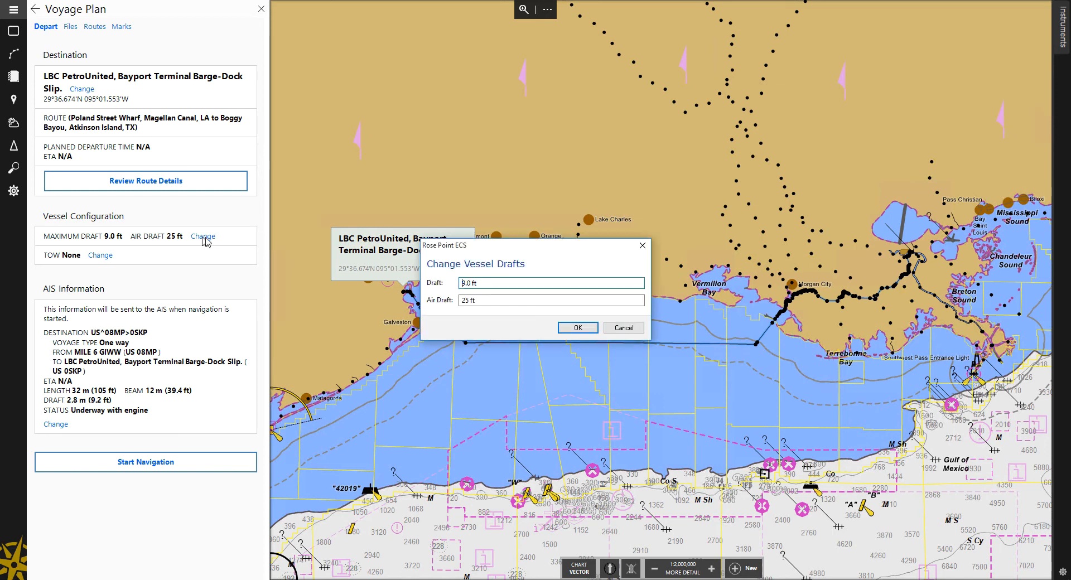
left_click(578, 329)
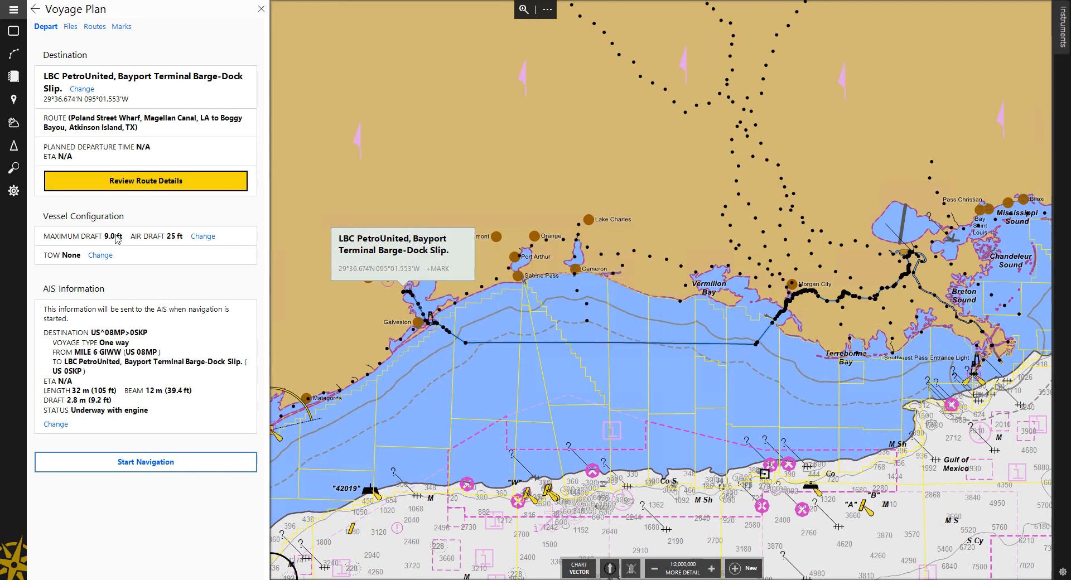
Step: Select the saved 9B Tow configuration as the tow for the LBC PetroUnited voyage
left_click(96, 255)
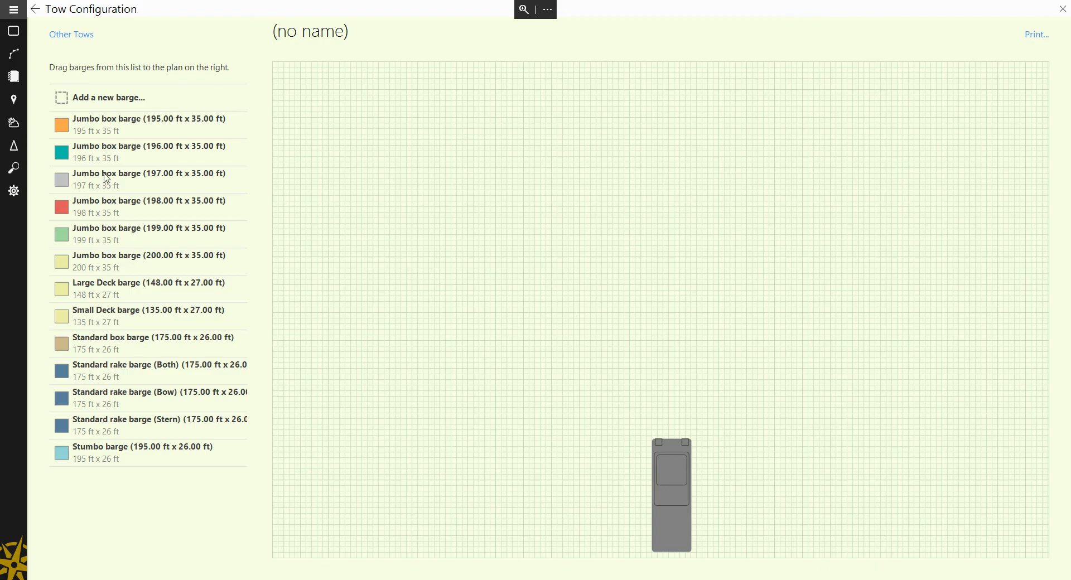
left_click(88, 38)
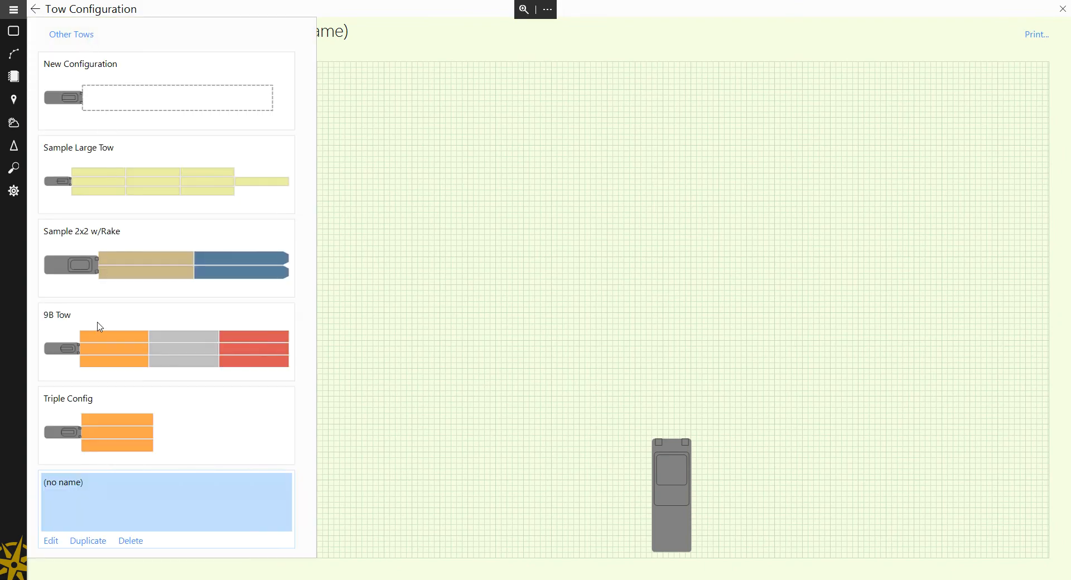
left_click(101, 340)
left_click(35, 10)
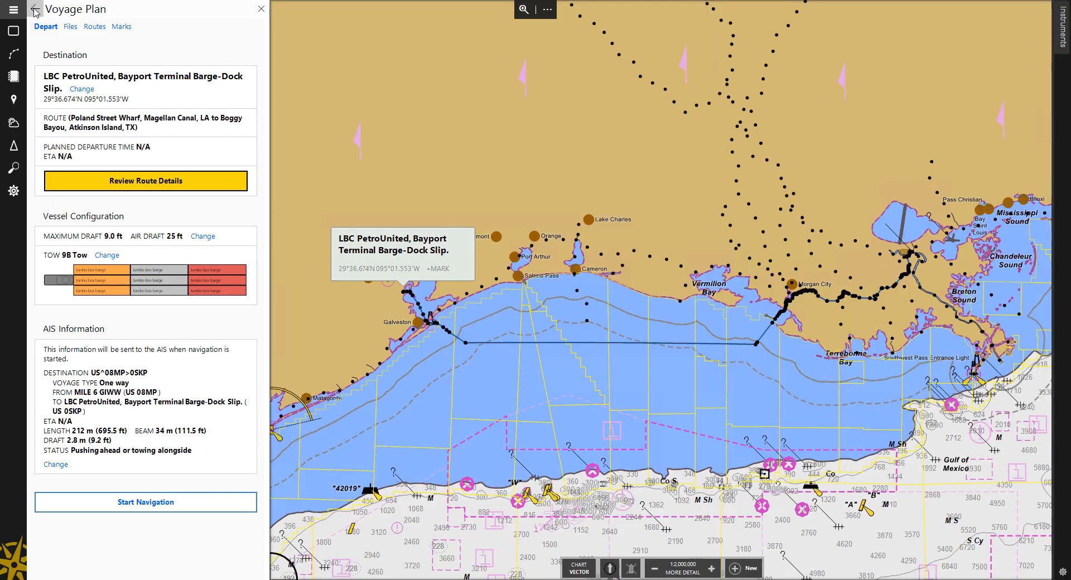
Step: Accept the AIS voyage information and start navigation to LBC PetroUnited, Bayport Terminal Barge-Dock Slip
left_click(51, 466)
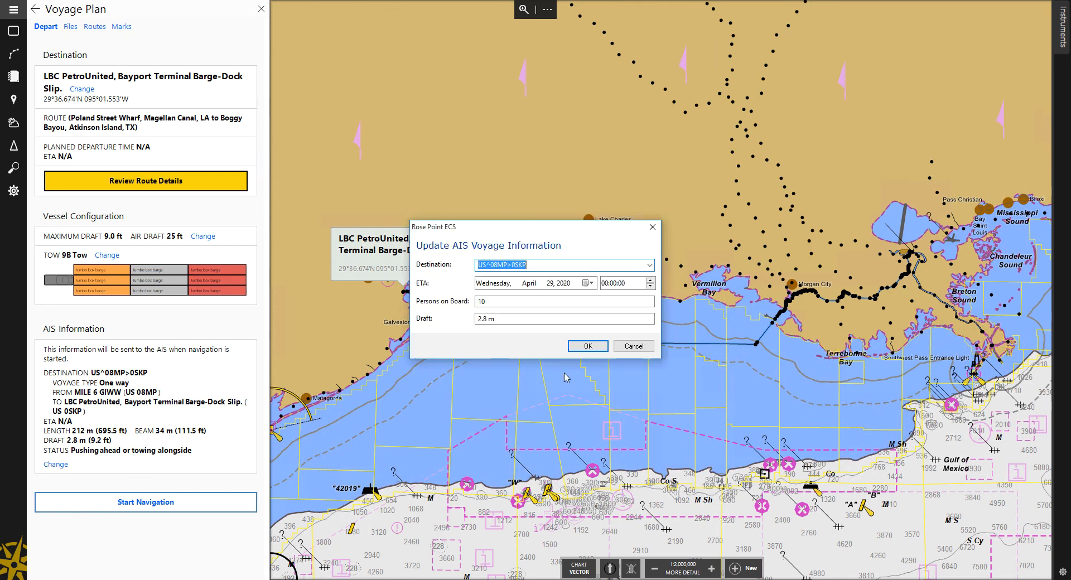
left_click(601, 346)
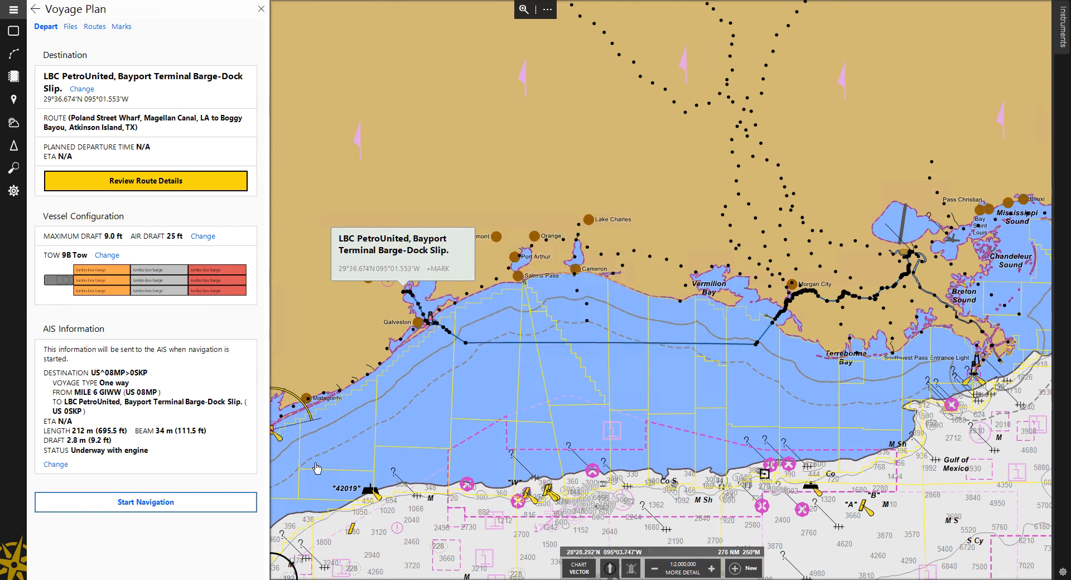
left_click(221, 504)
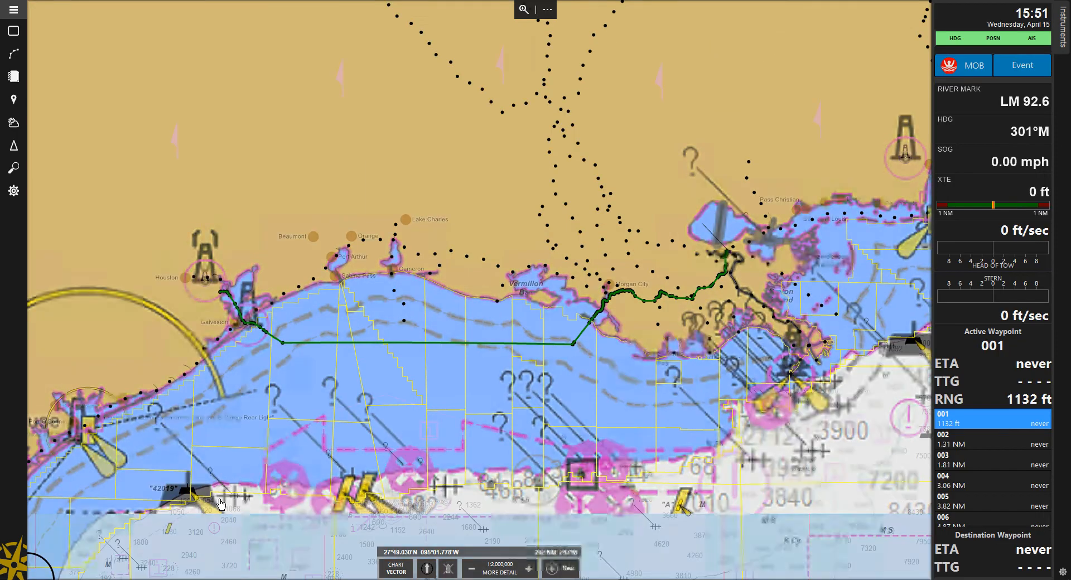